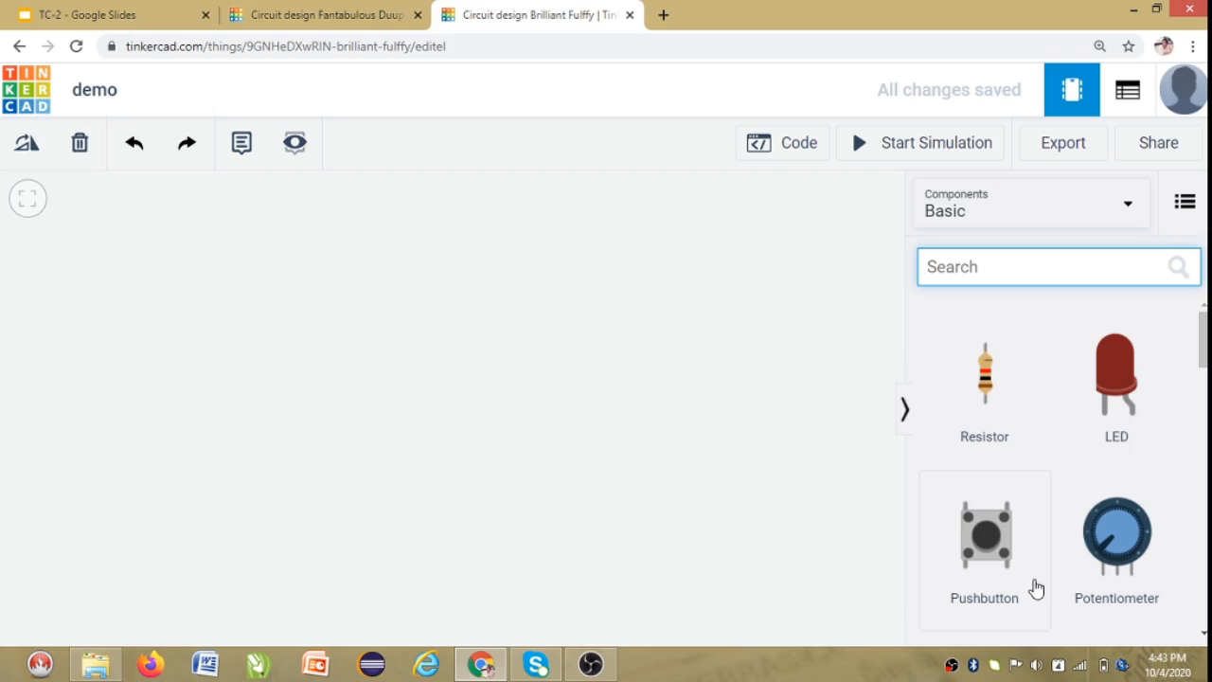
Browse the basic components list and search it for a buzzer.
{"action": "scroll", "coordinate": [1030, 584], "scroll_direction": "down", "scroll_amount": 2}
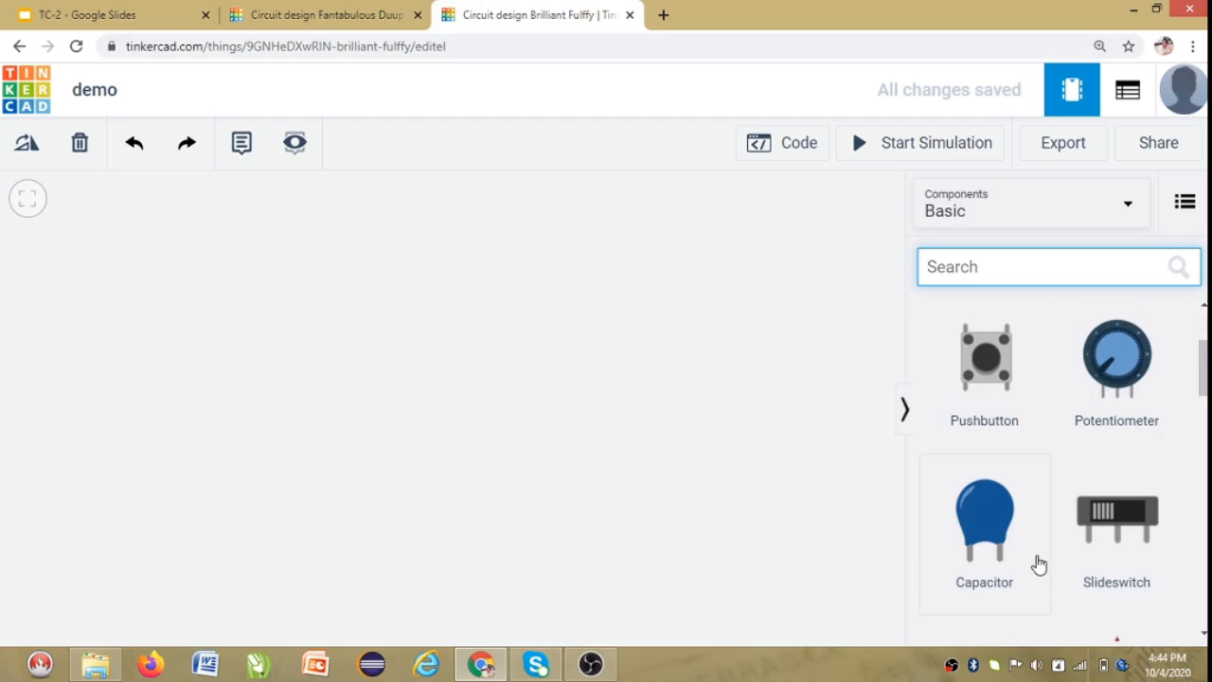
{"action": "scroll", "coordinate": [1053, 568], "scroll_direction": "down", "scroll_amount": 3}
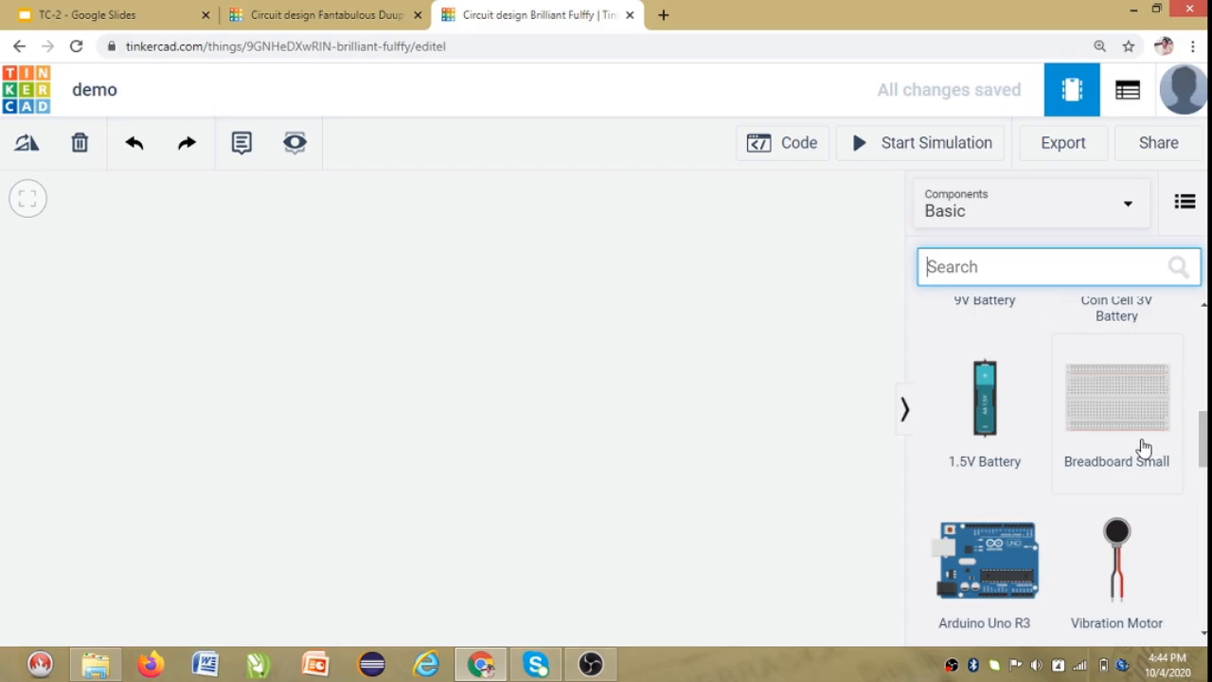
{"action": "scroll", "coordinate": [1166, 503], "scroll_direction": "down", "scroll_amount": 5}
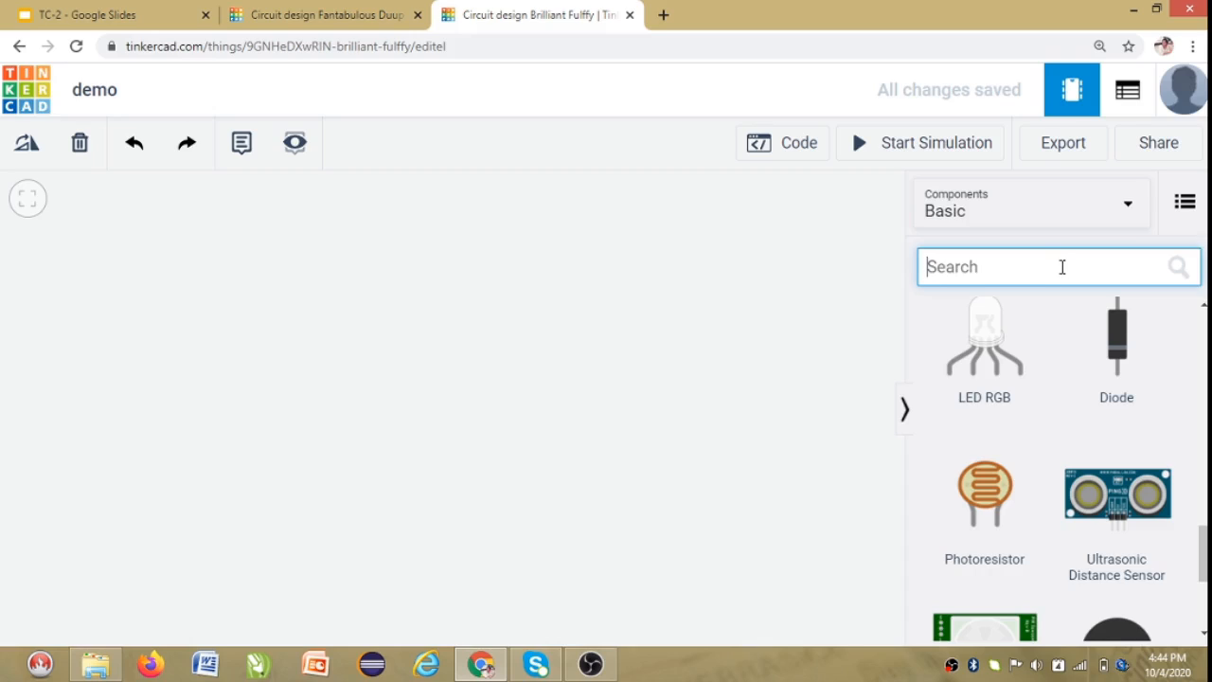
{"action": "type", "text": "bu"}
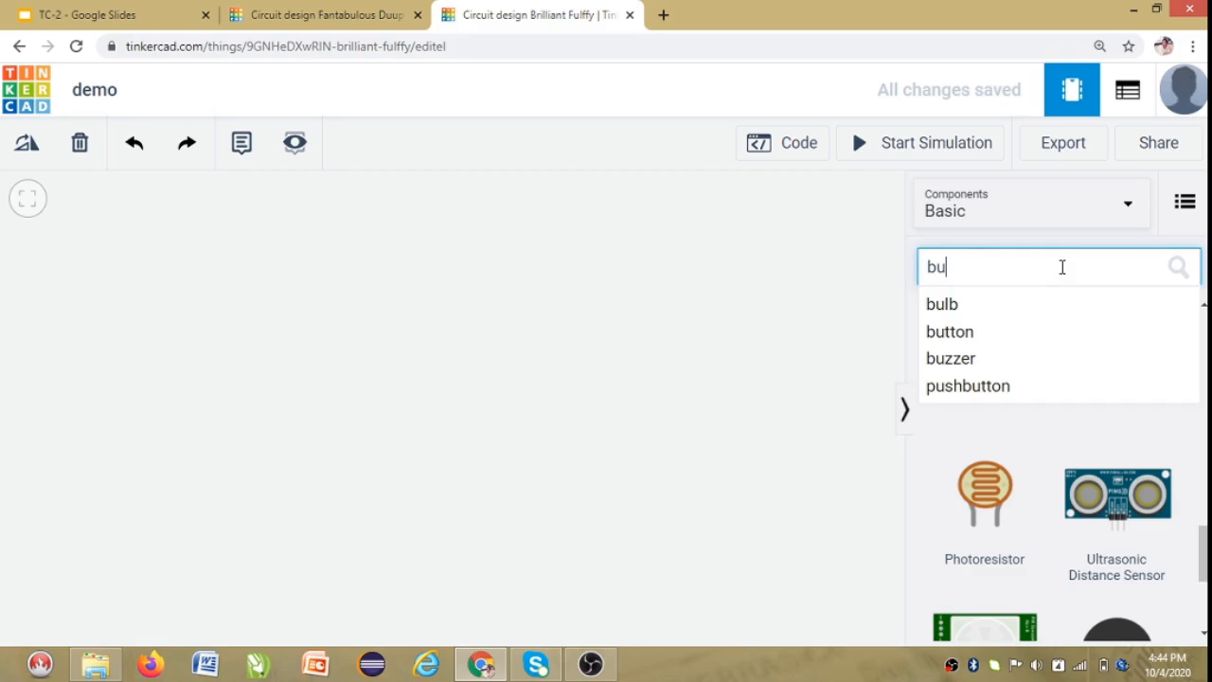
{"action": "type", "text": "lc"}
{"action": "type", "text": "b"}
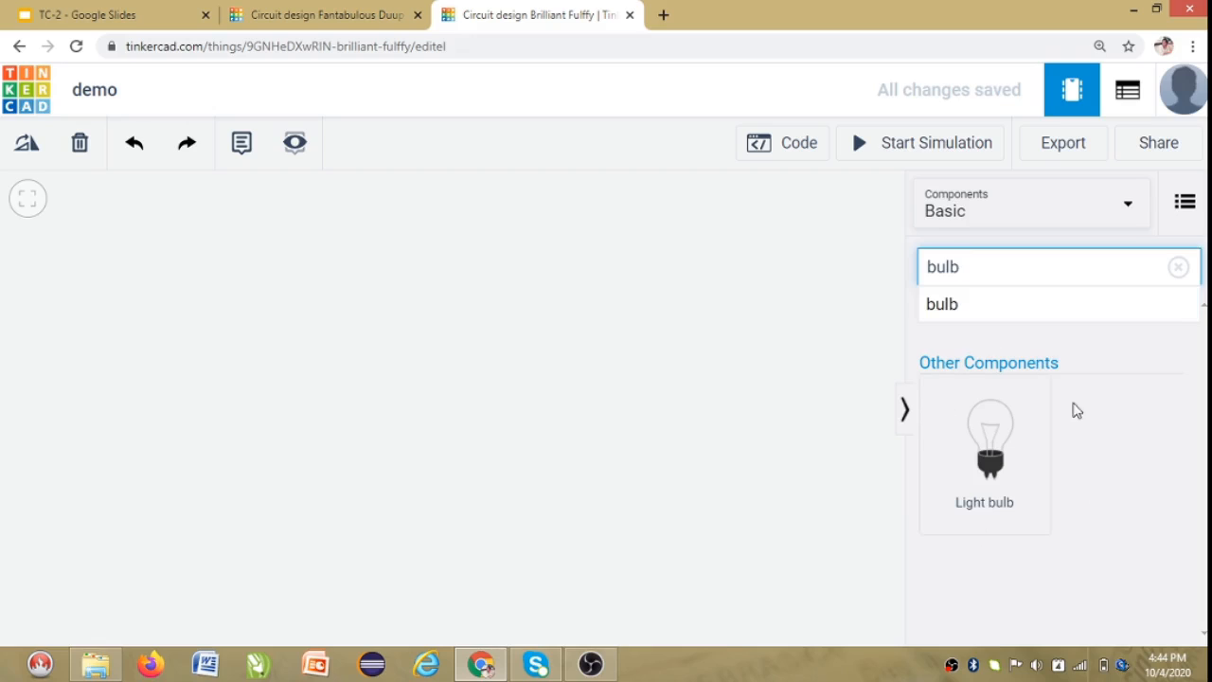
{"action": "key", "text": "BackSpace"}
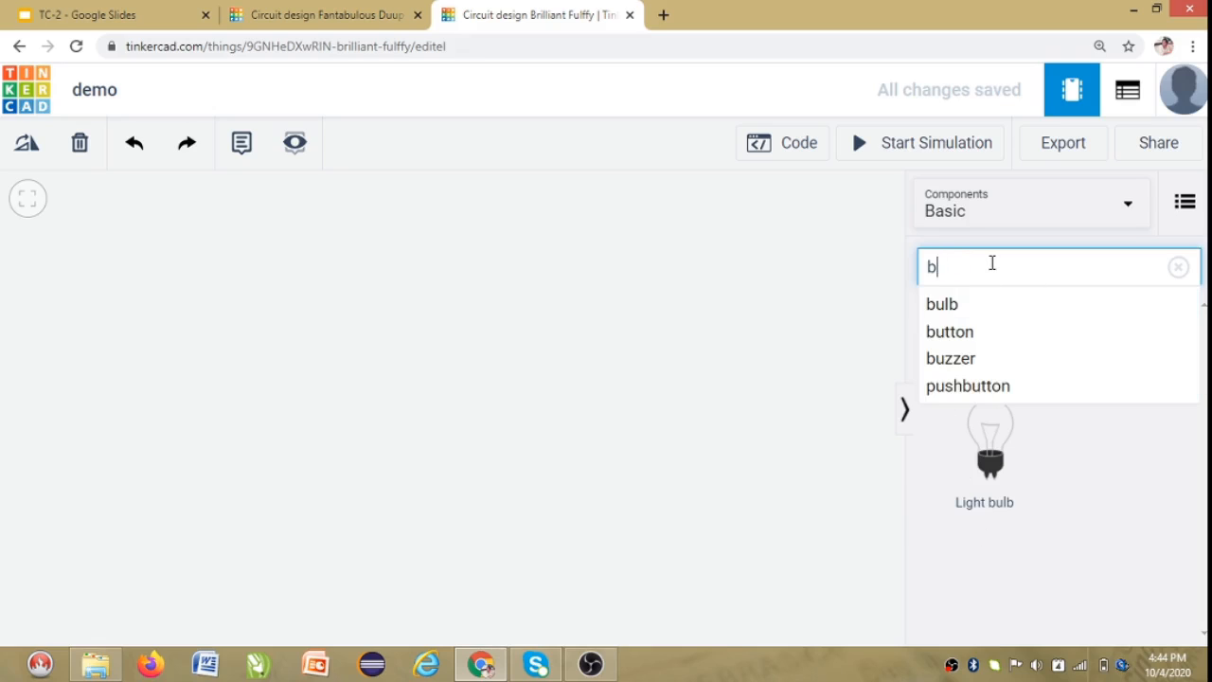
{"action": "type", "text": "u"}
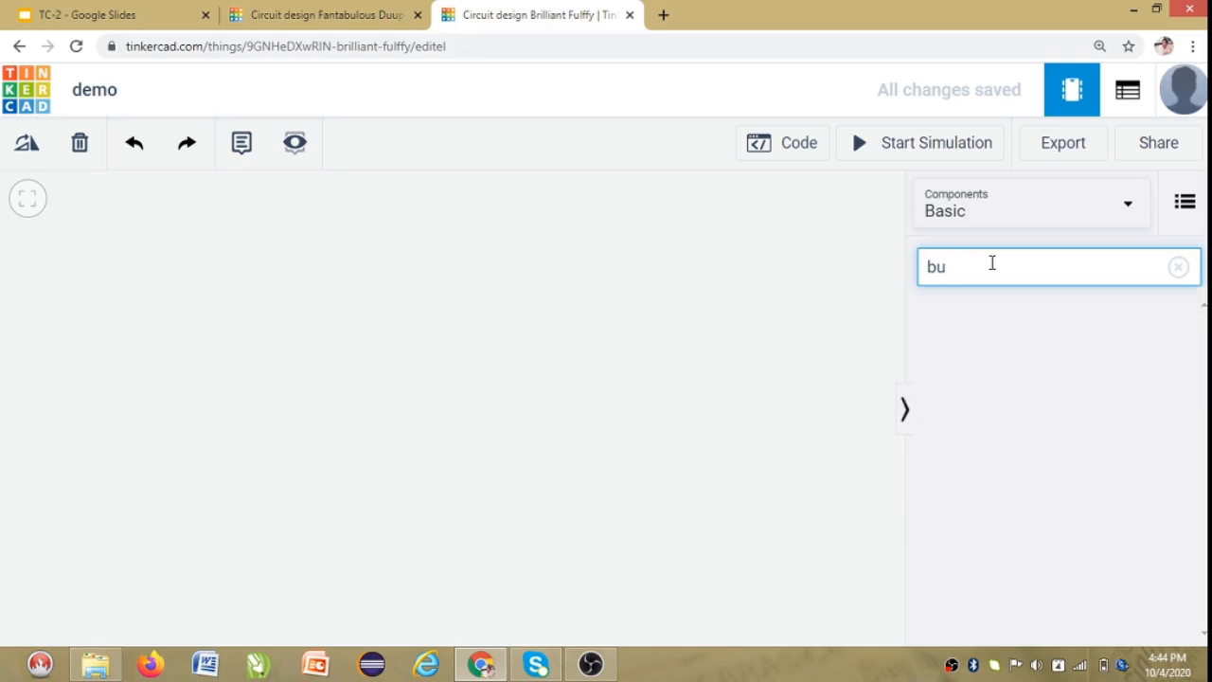
{"action": "type", "text": "szzer"}
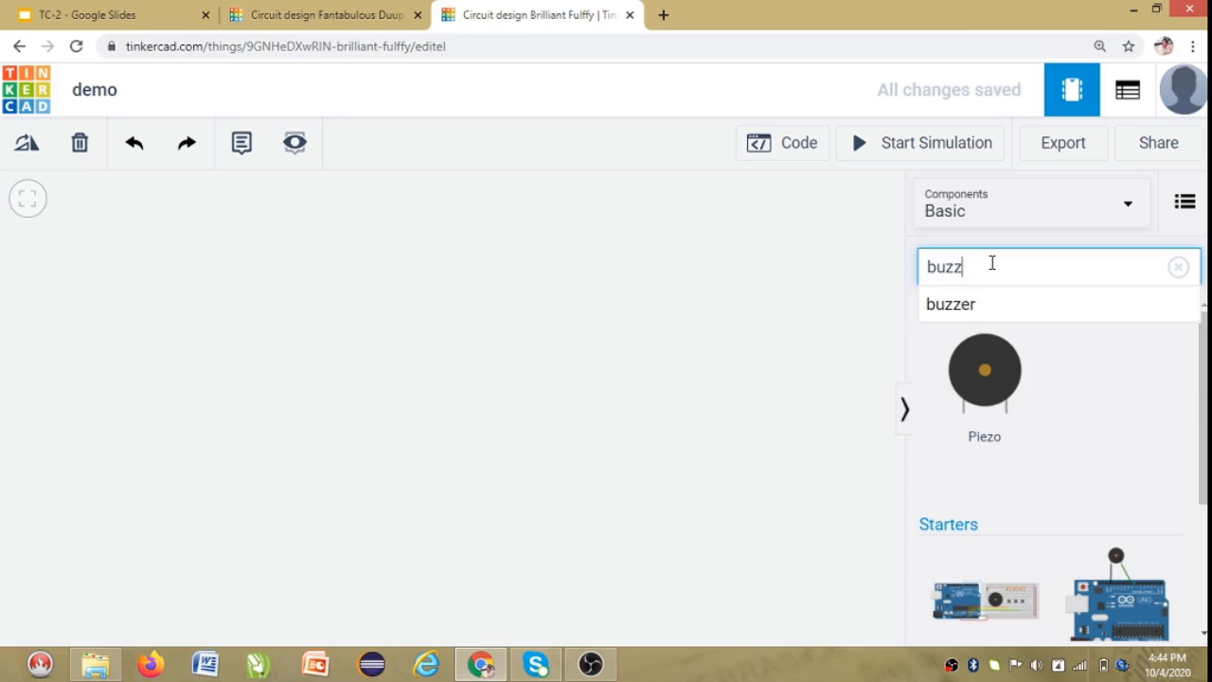
Clear the search and switch the component library to the Circuit Assemblies starters.
{"action": "scroll", "coordinate": [1126, 446], "scroll_direction": "down", "scroll_amount": 2}
{"action": "left_click", "coordinate": [1171, 270]}
{"action": "left_click", "coordinate": [1171, 270]}
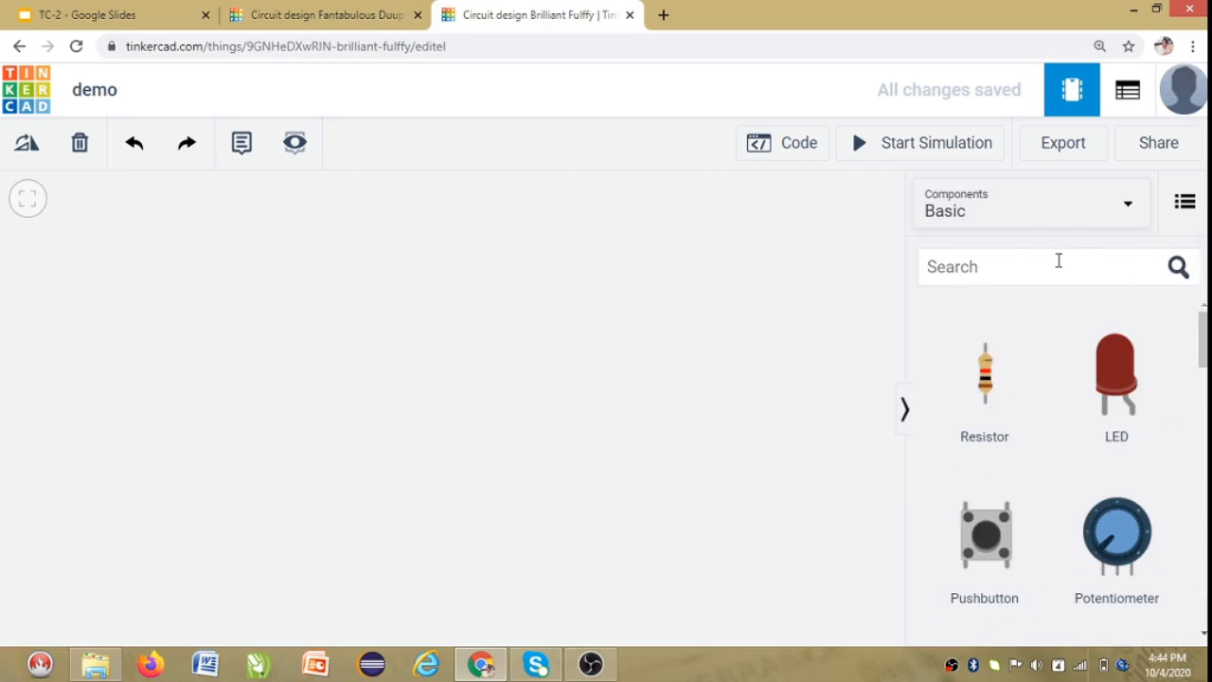
{"action": "left_click", "coordinate": [1074, 209]}
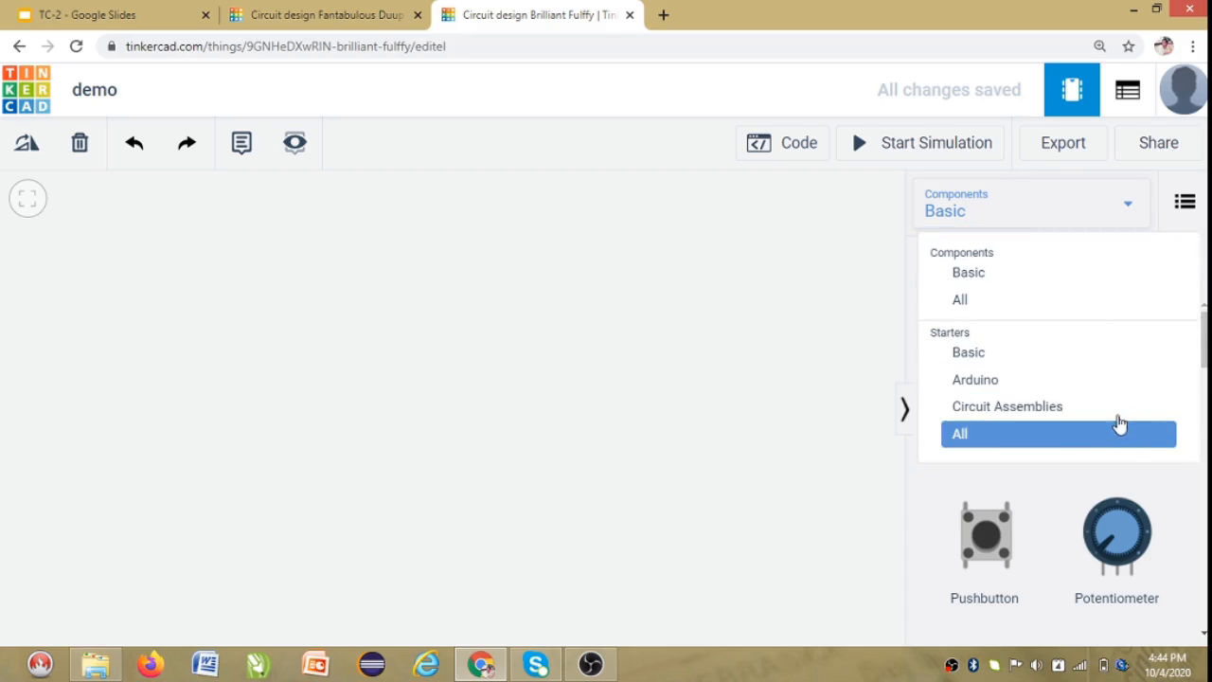
{"action": "left_click", "coordinate": [1122, 412]}
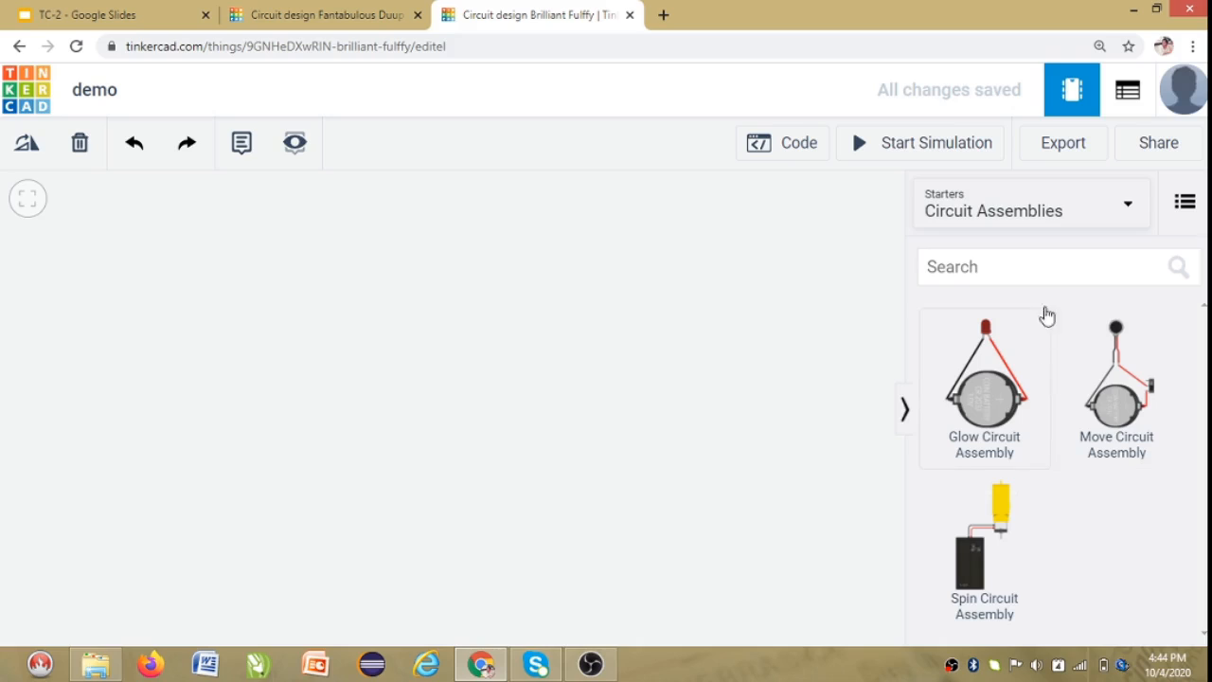
Search the Circuit Assemblies starters for buzzer, browse the results, and clear the search.
{"action": "left_click", "coordinate": [1051, 270]}
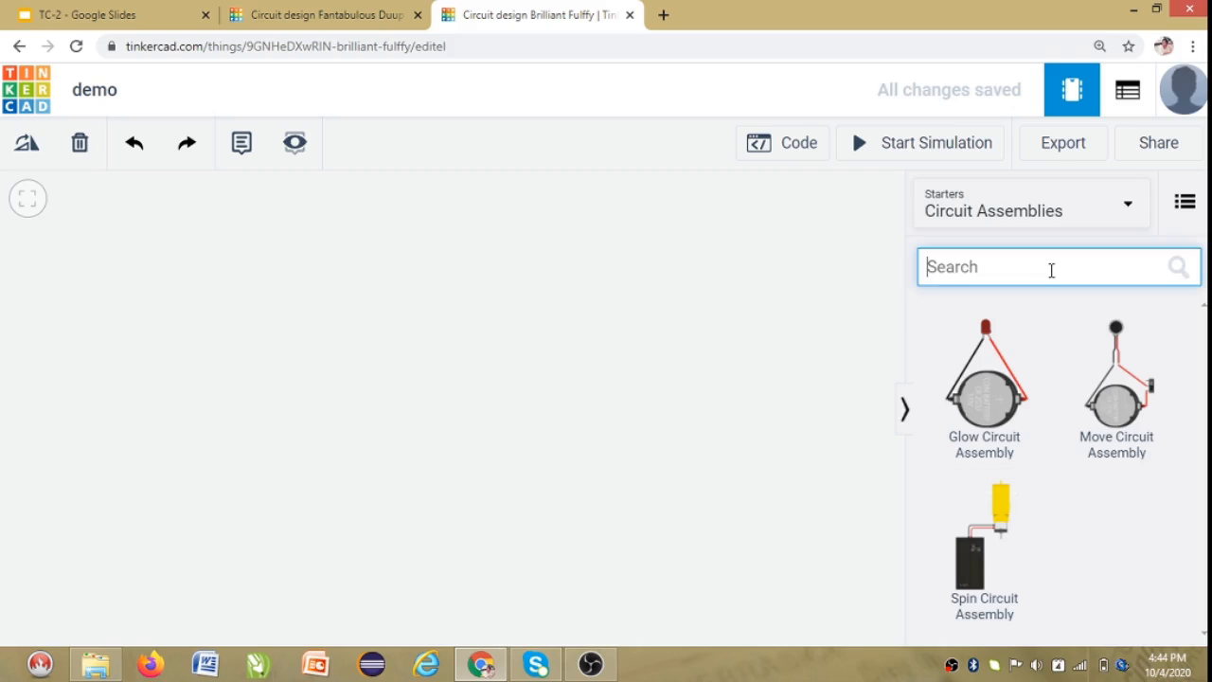
{"action": "type", "text": "buss"}
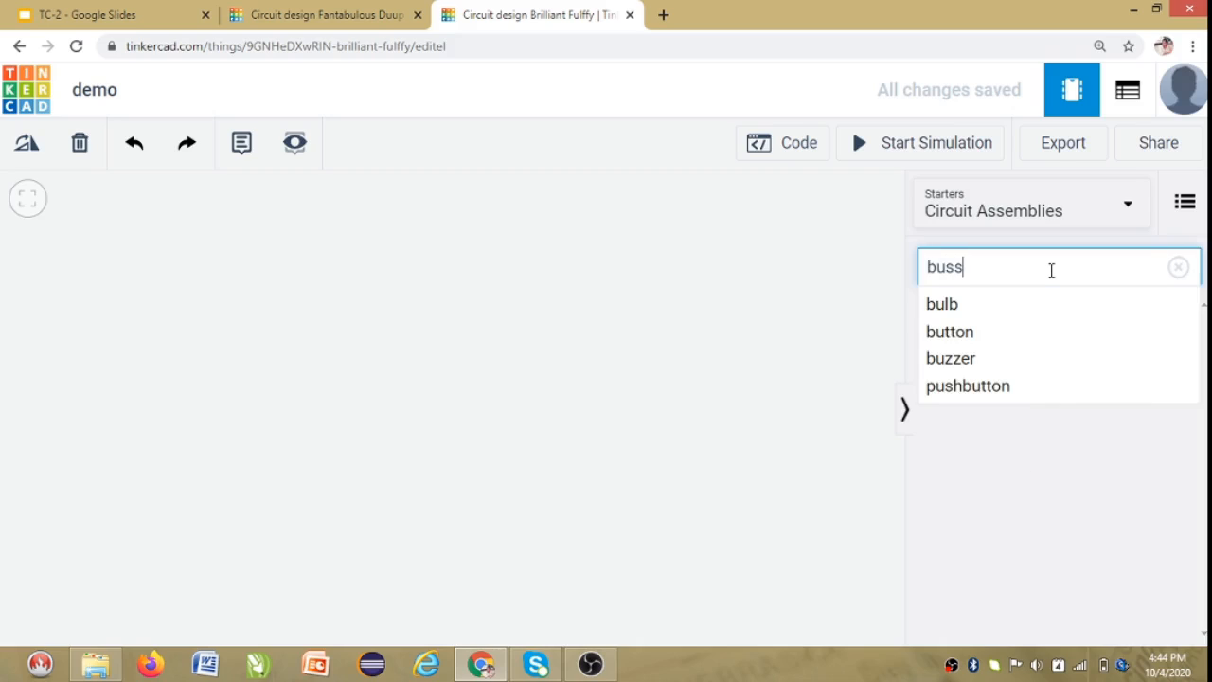
{"action": "type", "text": "er"}
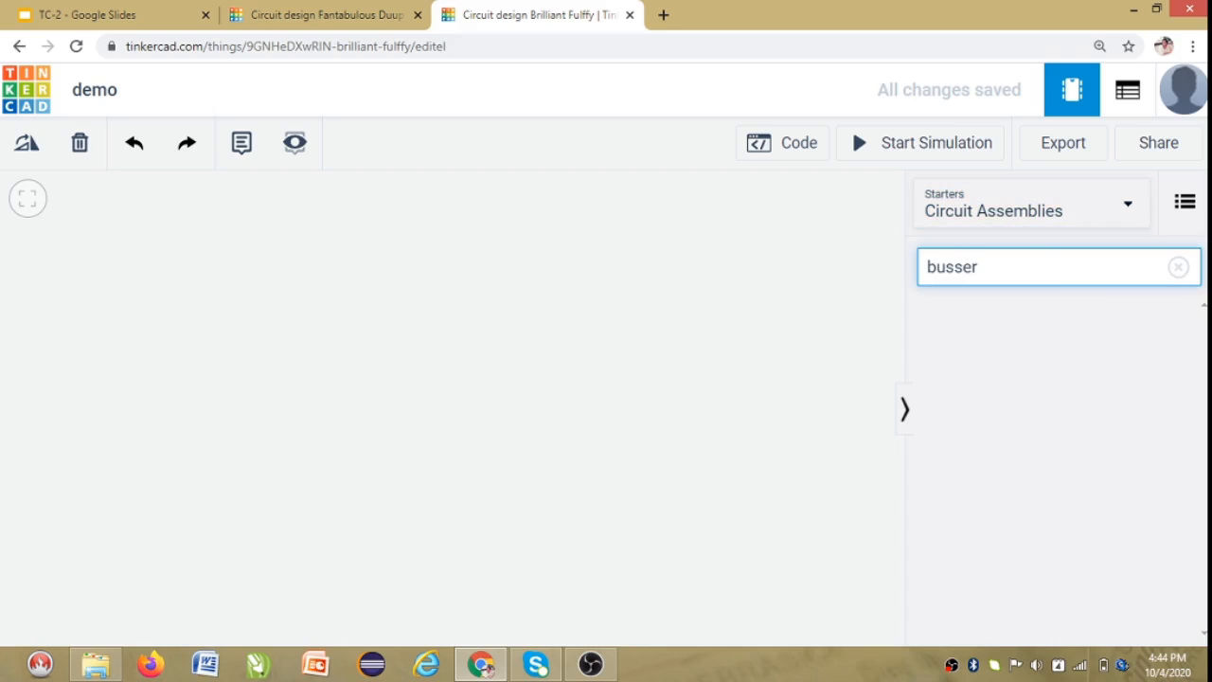
{"action": "key", "text": "BackSpace"}
{"action": "key", "text": "BackSpace"}
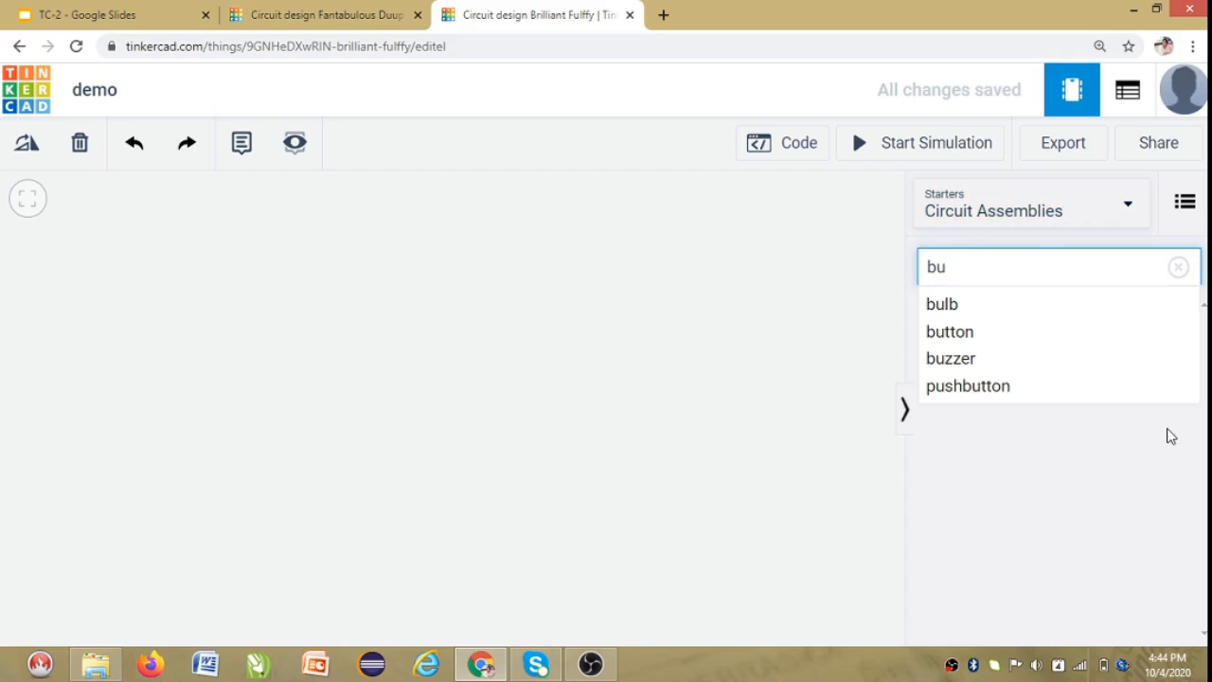
{"action": "left_click", "coordinate": [1028, 364]}
{"action": "scroll", "coordinate": [1146, 511], "scroll_direction": "down", "scroll_amount": 2}
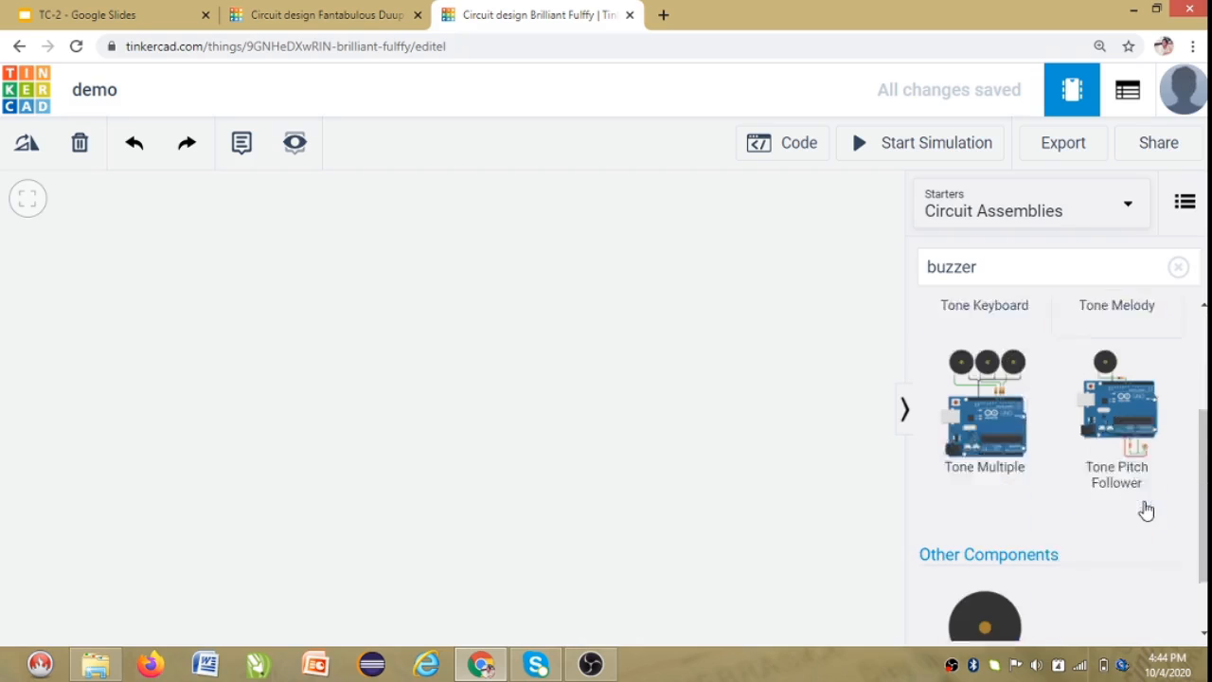
{"action": "scroll", "coordinate": [1060, 512], "scroll_direction": "up", "scroll_amount": 5}
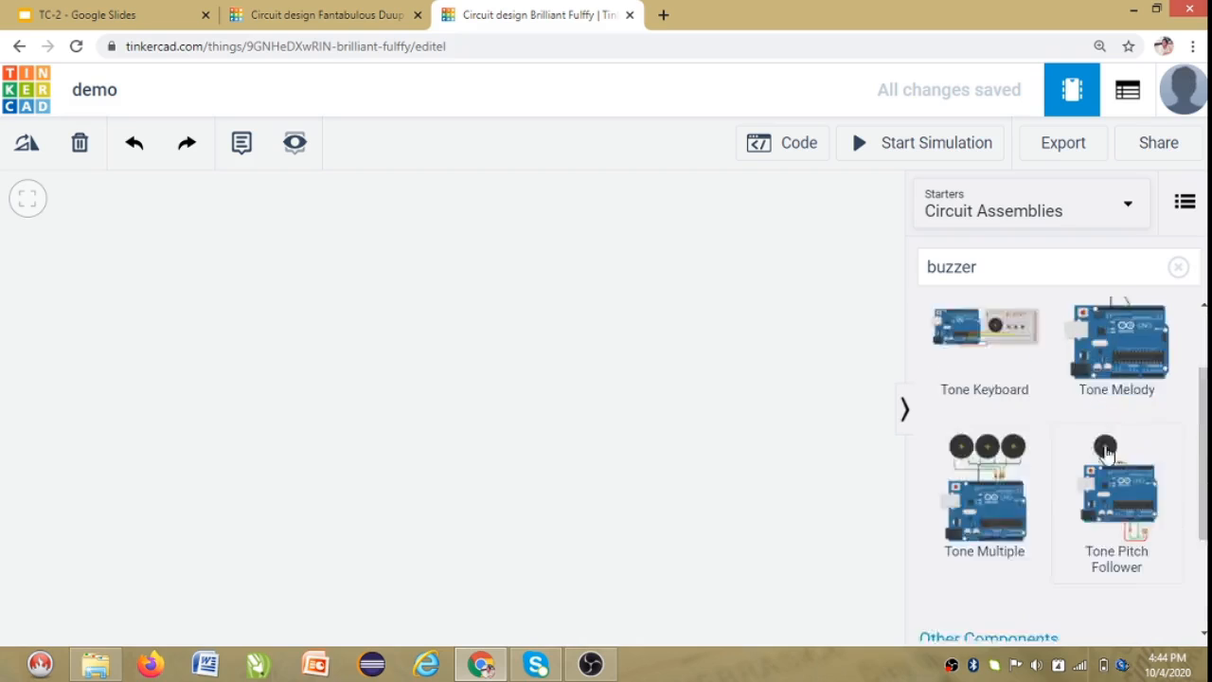
{"action": "left_click", "coordinate": [1179, 269]}
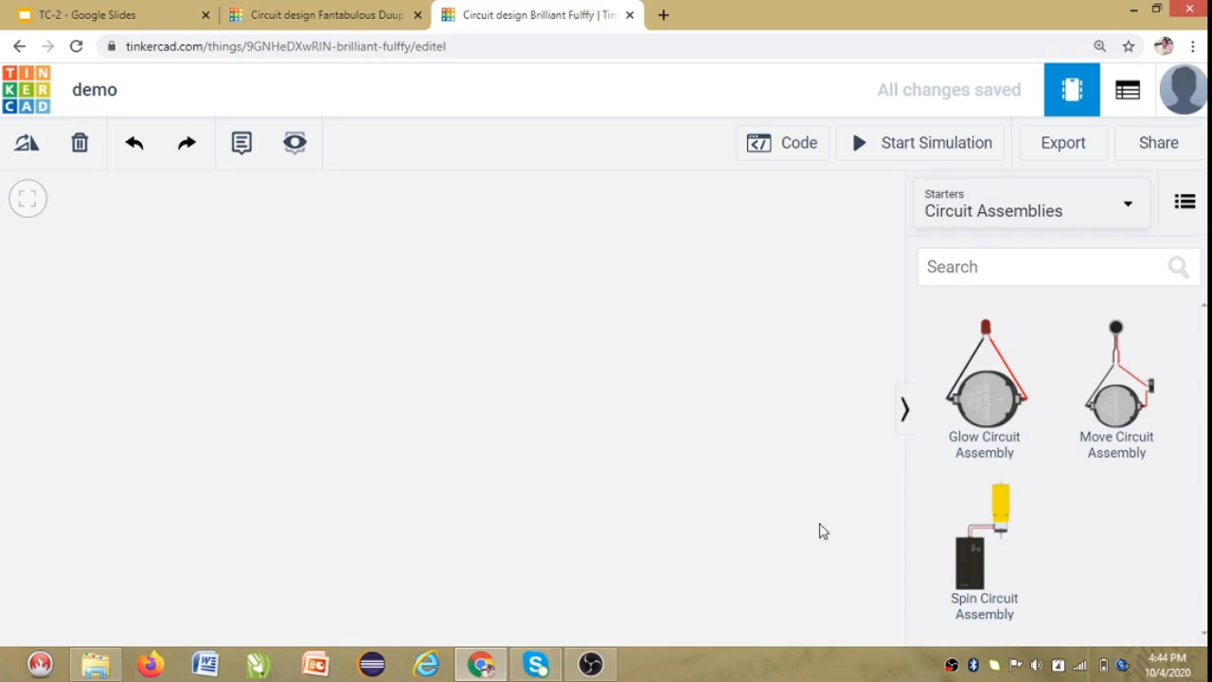
Place a Glow Circuit Assembly in the middle of the canvas and run, then stop, the simulation.
{"action": "left_click", "coordinate": [975, 423]}
{"action": "left_click", "coordinate": [487, 400]}
{"action": "left_click_drag", "start_coordinate": [581, 425], "coordinate": [624, 425]}
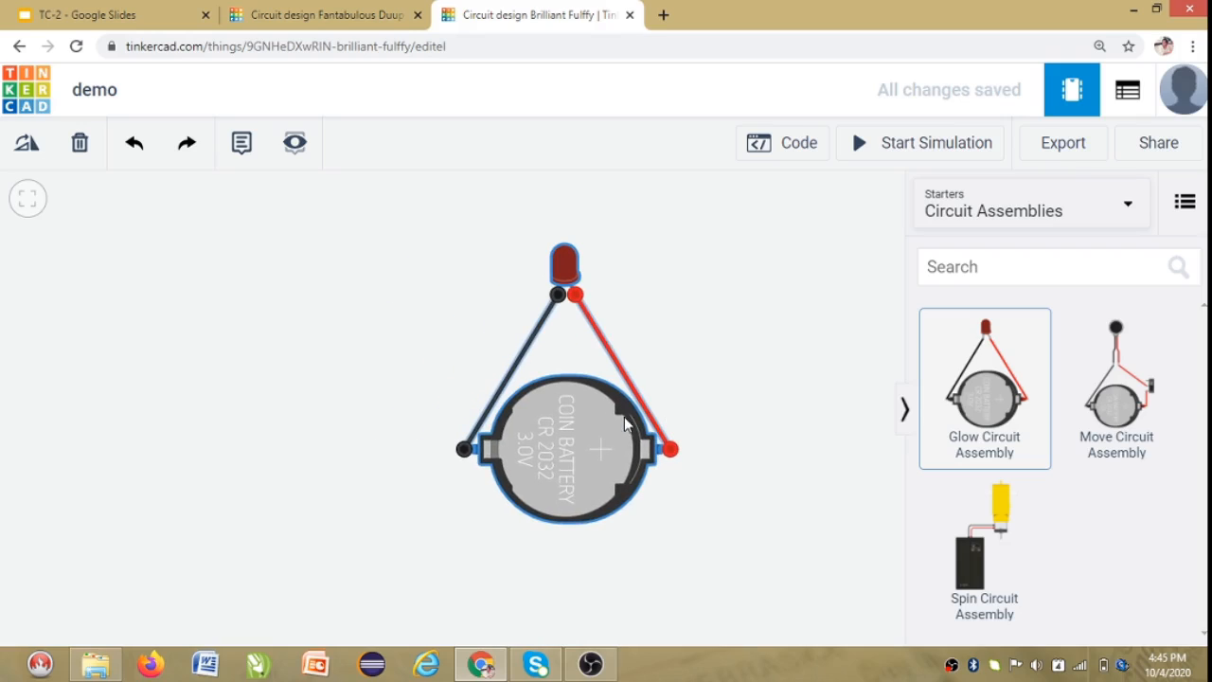
{"action": "left_click", "coordinate": [653, 420]}
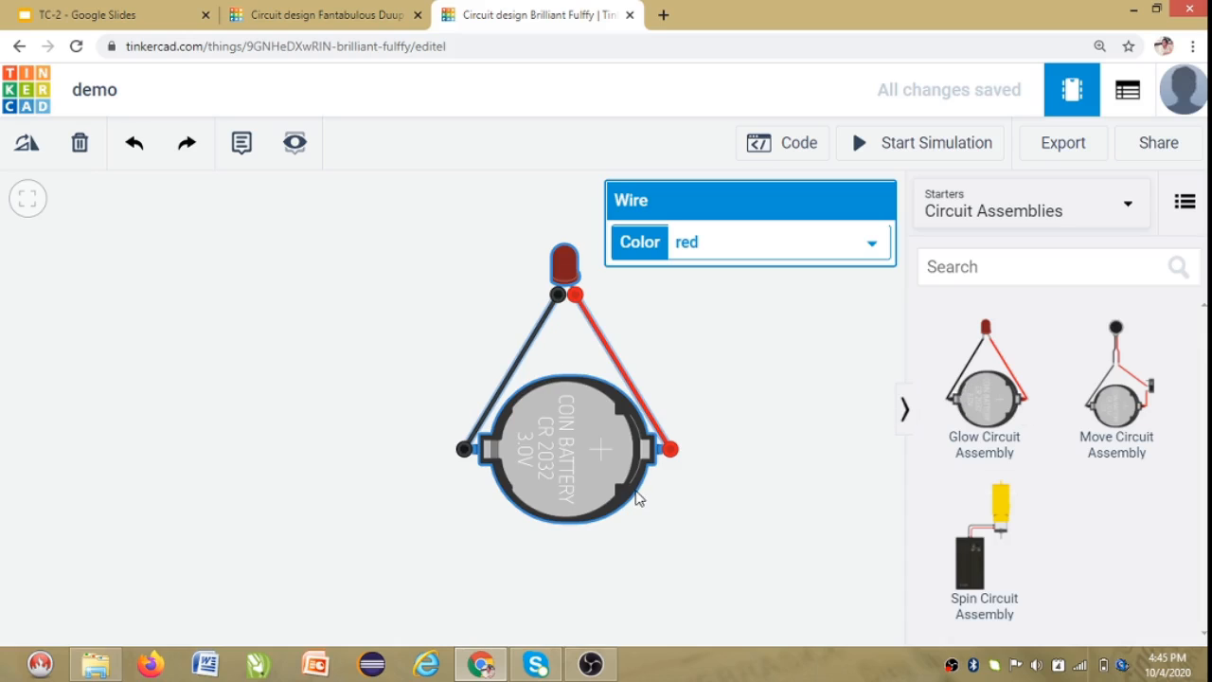
{"action": "left_click", "coordinate": [804, 353]}
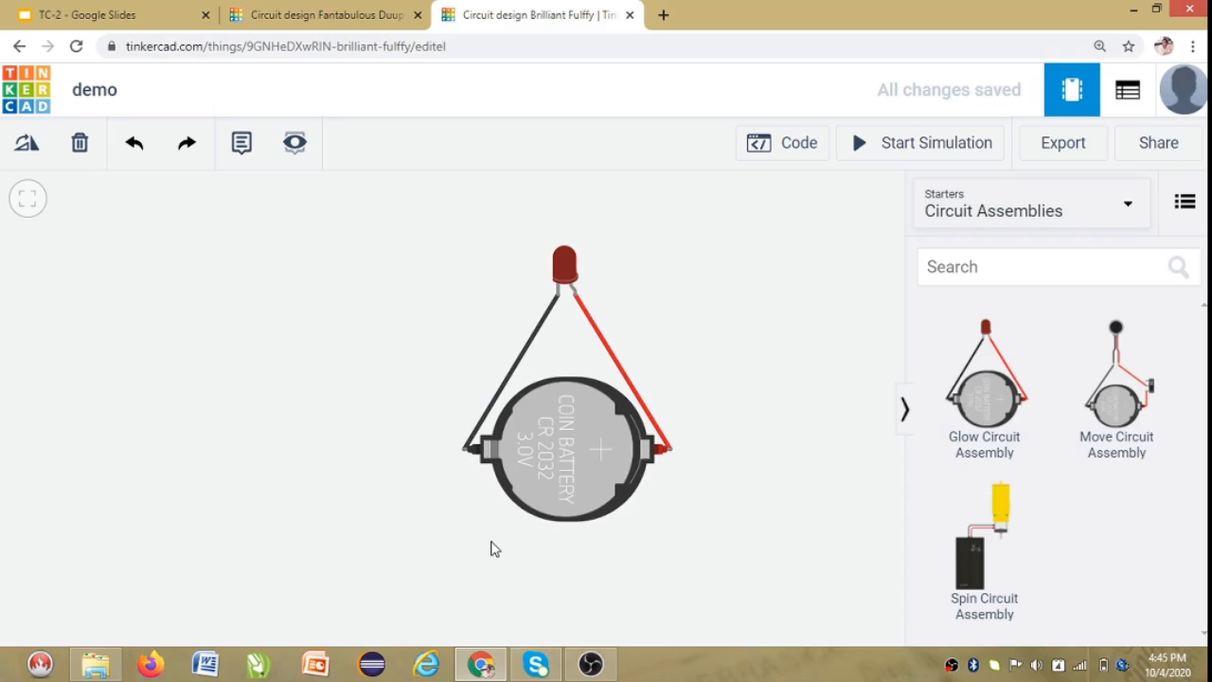
{"action": "left_click", "coordinate": [977, 159]}
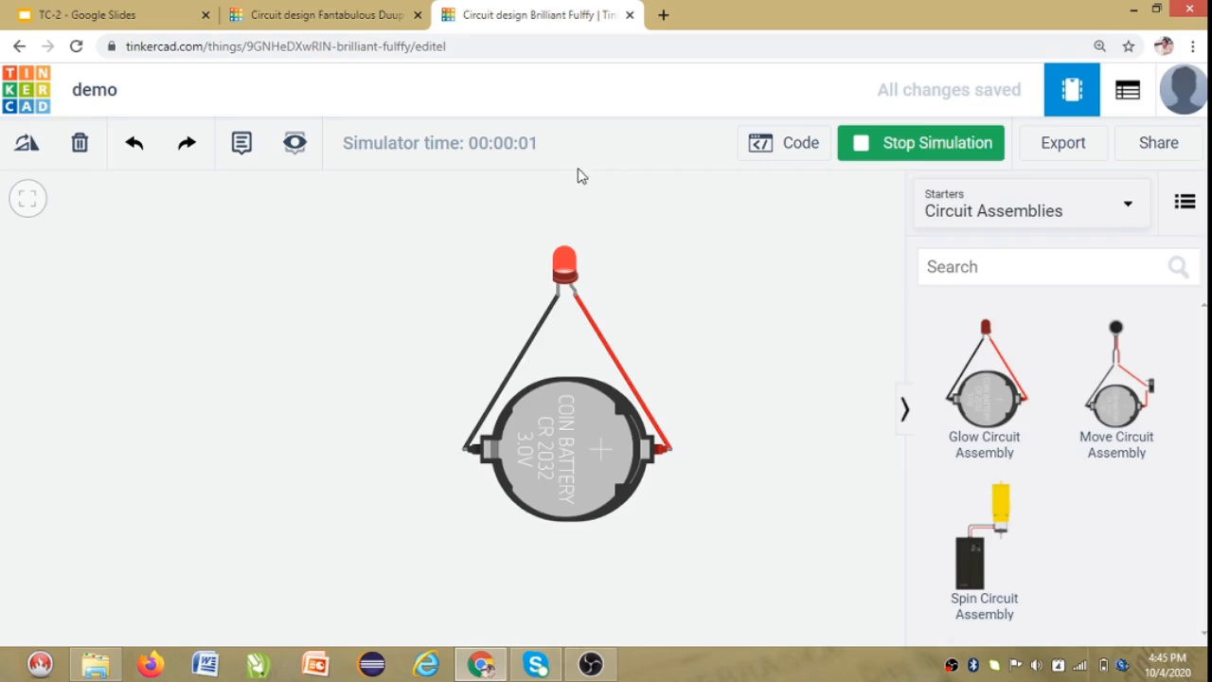
{"action": "left_click", "coordinate": [951, 157]}
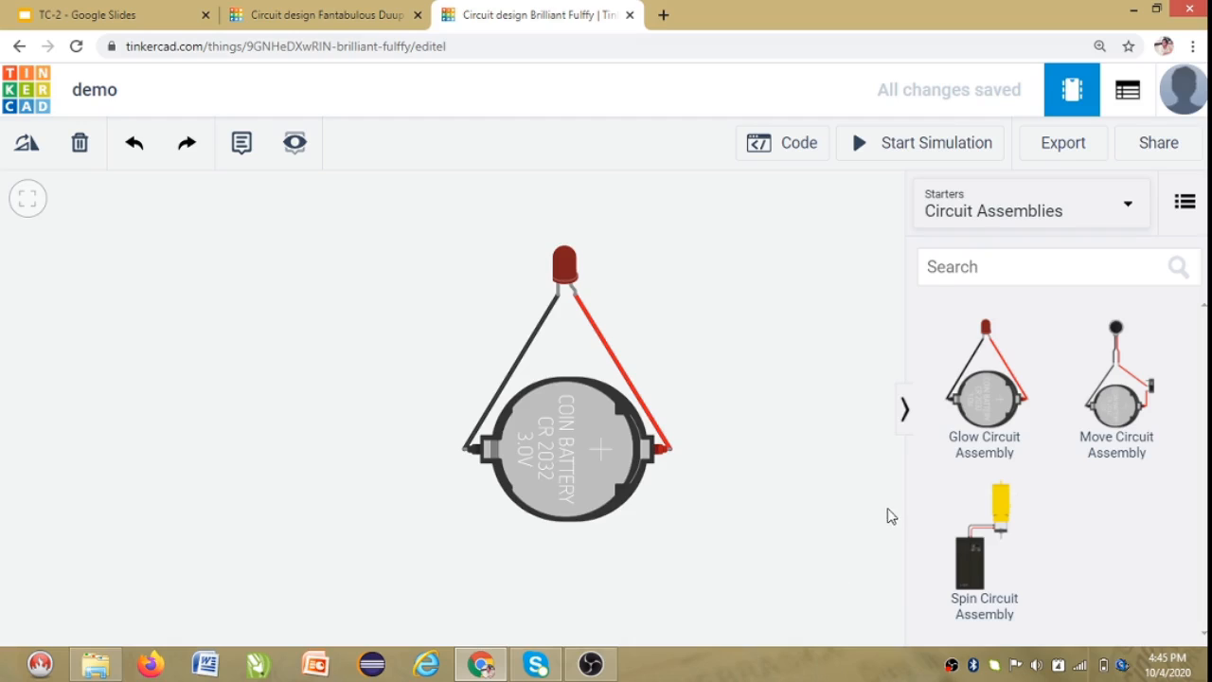
Switch to the basic components, add a resistor right of the circuit and set its resistance to 220 Ω.
{"action": "left_click", "coordinate": [1018, 214]}
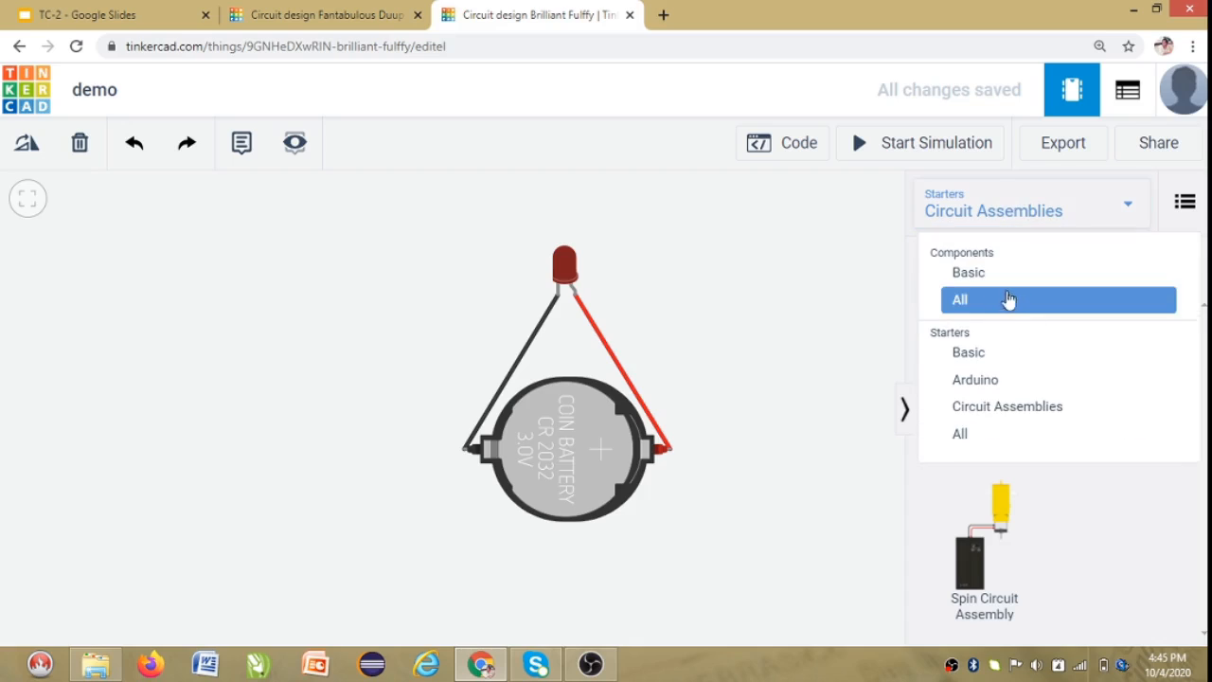
{"action": "left_click", "coordinate": [973, 277]}
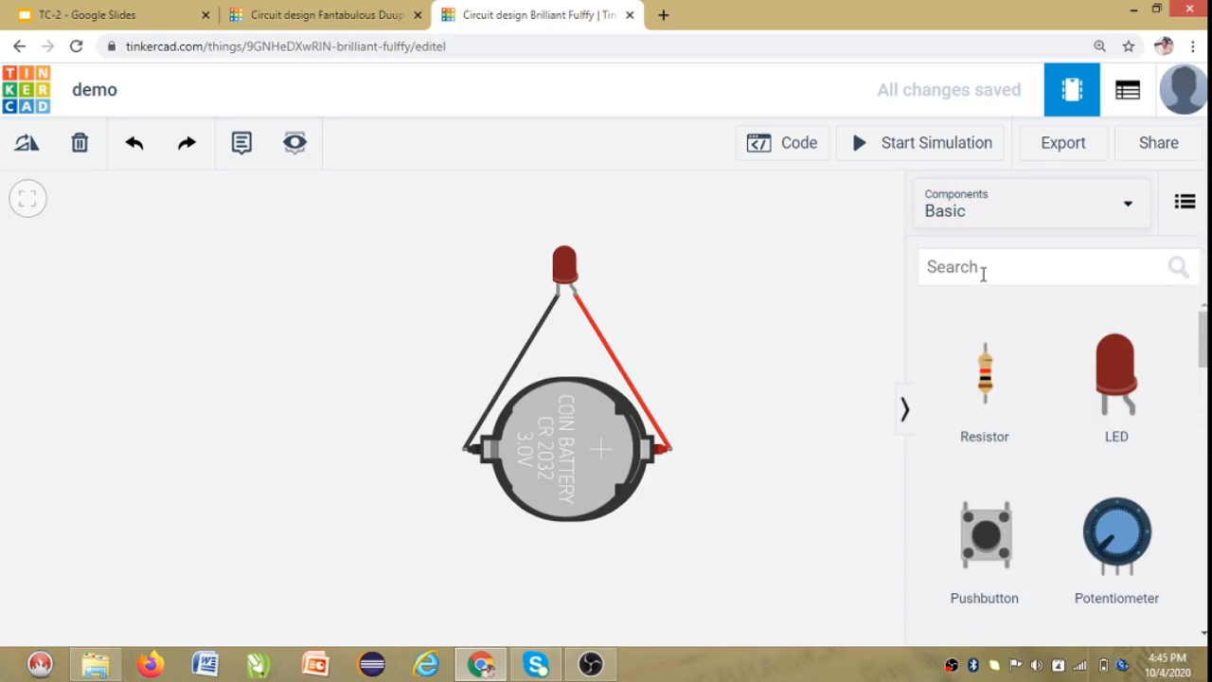
{"action": "left_click_drag", "start_coordinate": [1016, 407], "coordinate": [789, 341]}
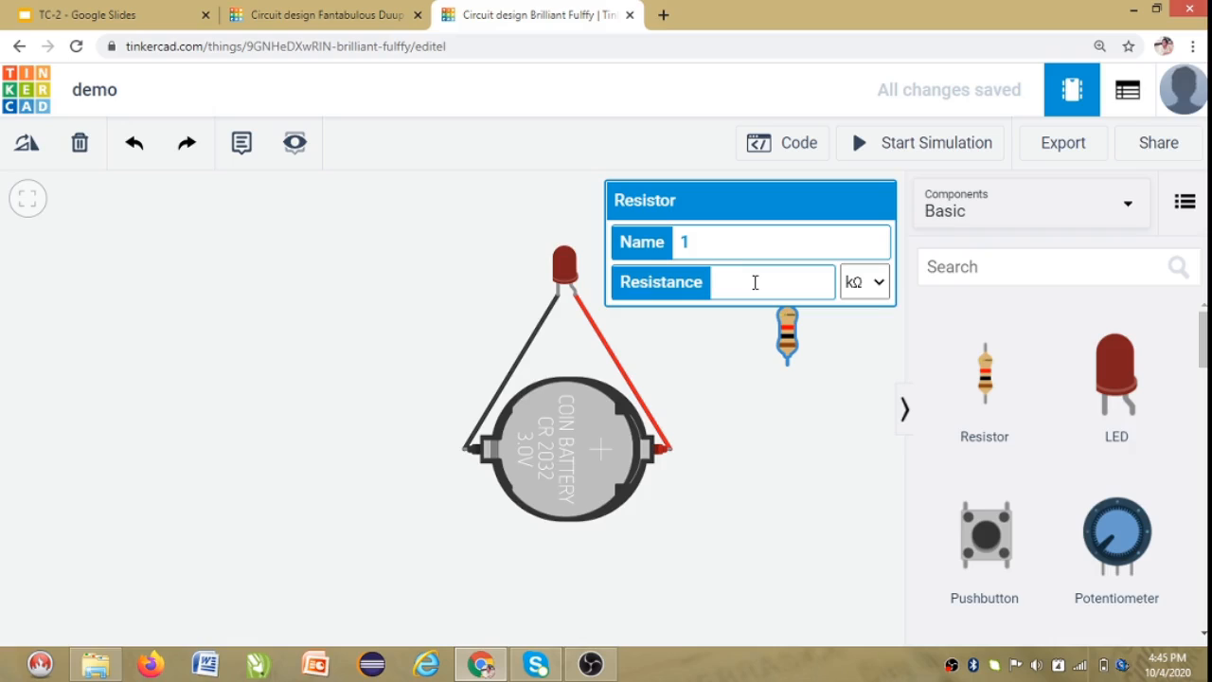
{"action": "type", "text": "20"}
{"action": "left_click", "coordinate": [865, 282]}
{"action": "left_click", "coordinate": [864, 394]}
{"action": "left_click", "coordinate": [853, 423]}
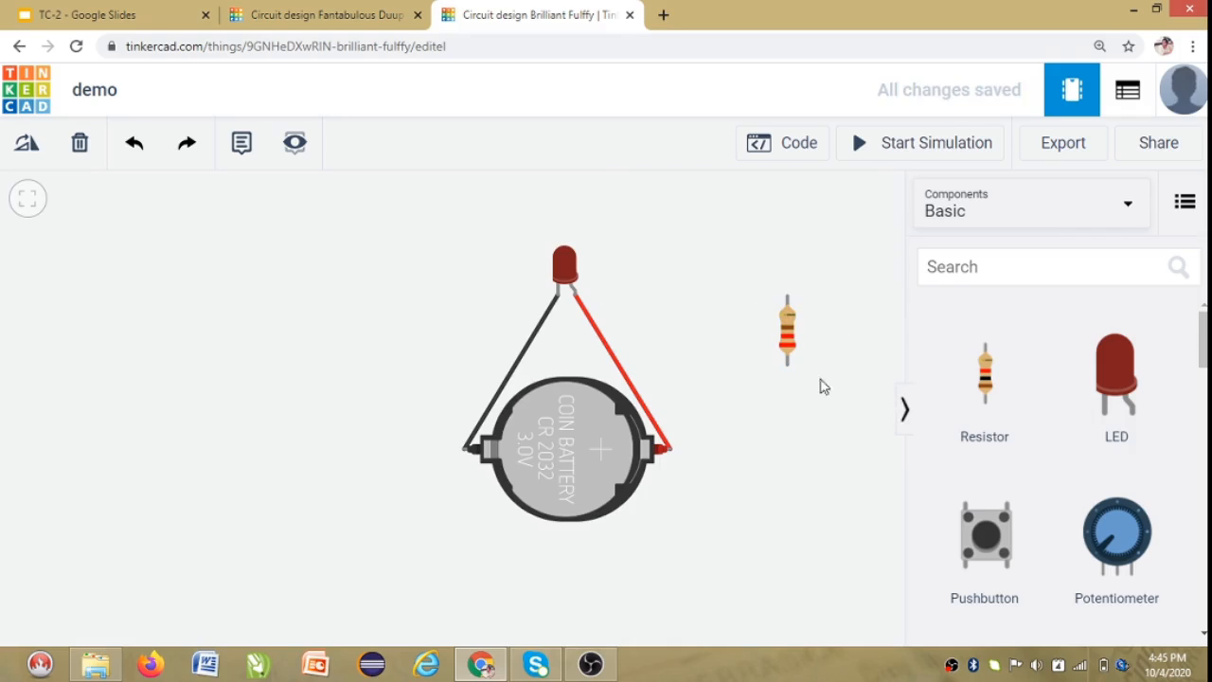
Place an LED on the canvas left of the glow circuit and select it.
{"action": "left_click", "coordinate": [1126, 384]}
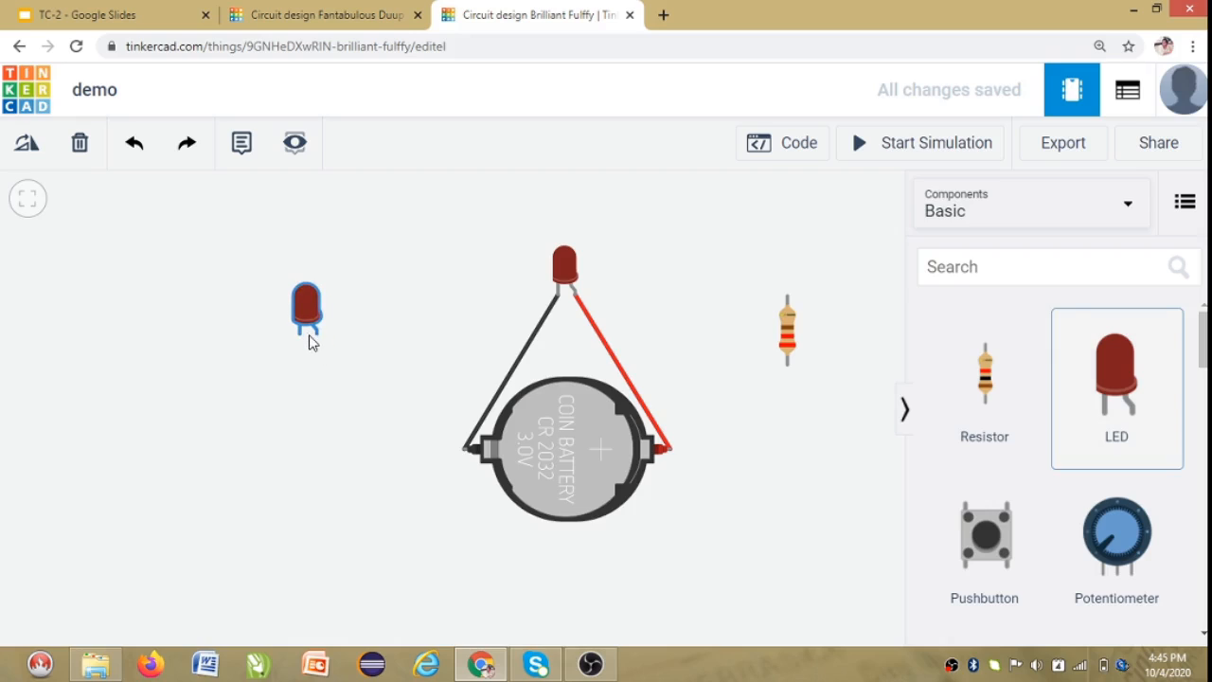
{"action": "left_click", "coordinate": [312, 322]}
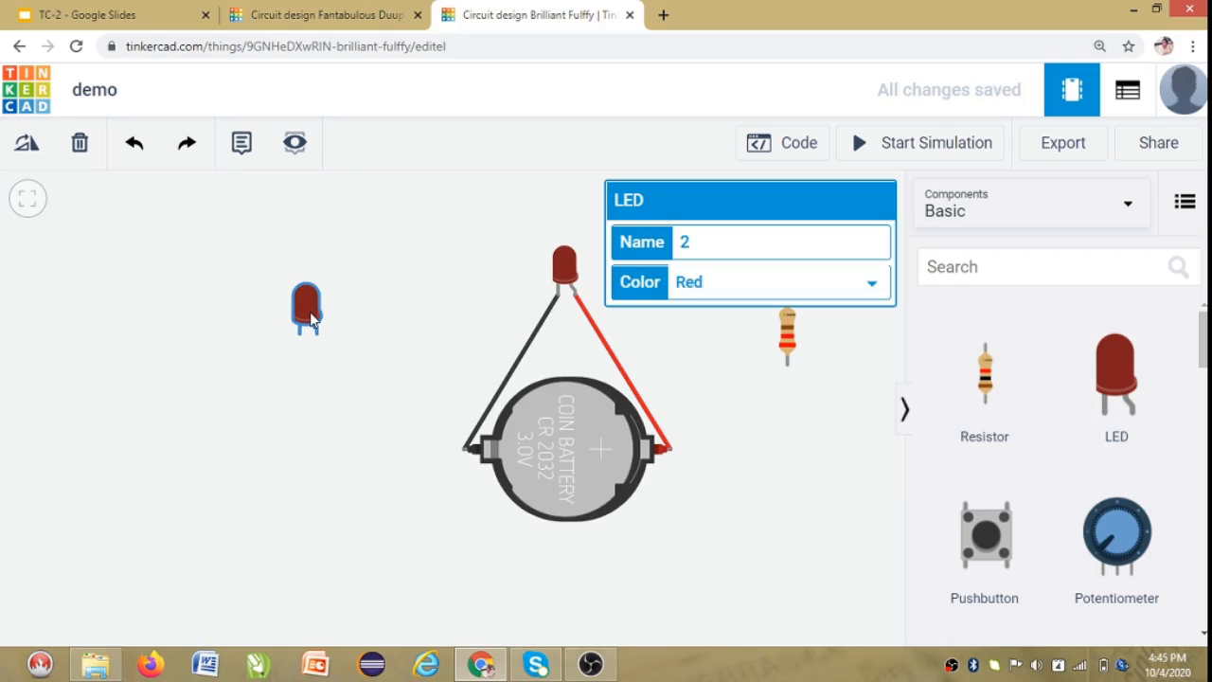
Try orange and white colours on the new LED, then set it back to red.
{"action": "left_click", "coordinate": [716, 288]}
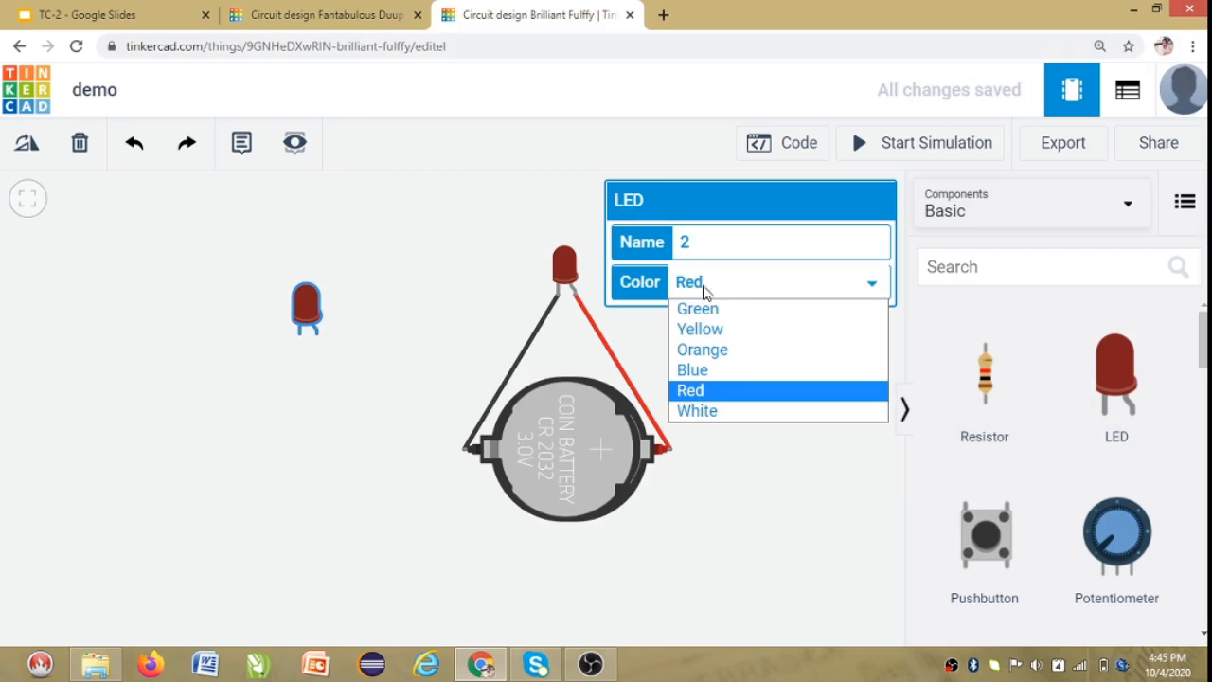
{"action": "left_click", "coordinate": [735, 353]}
{"action": "left_click", "coordinate": [731, 287]}
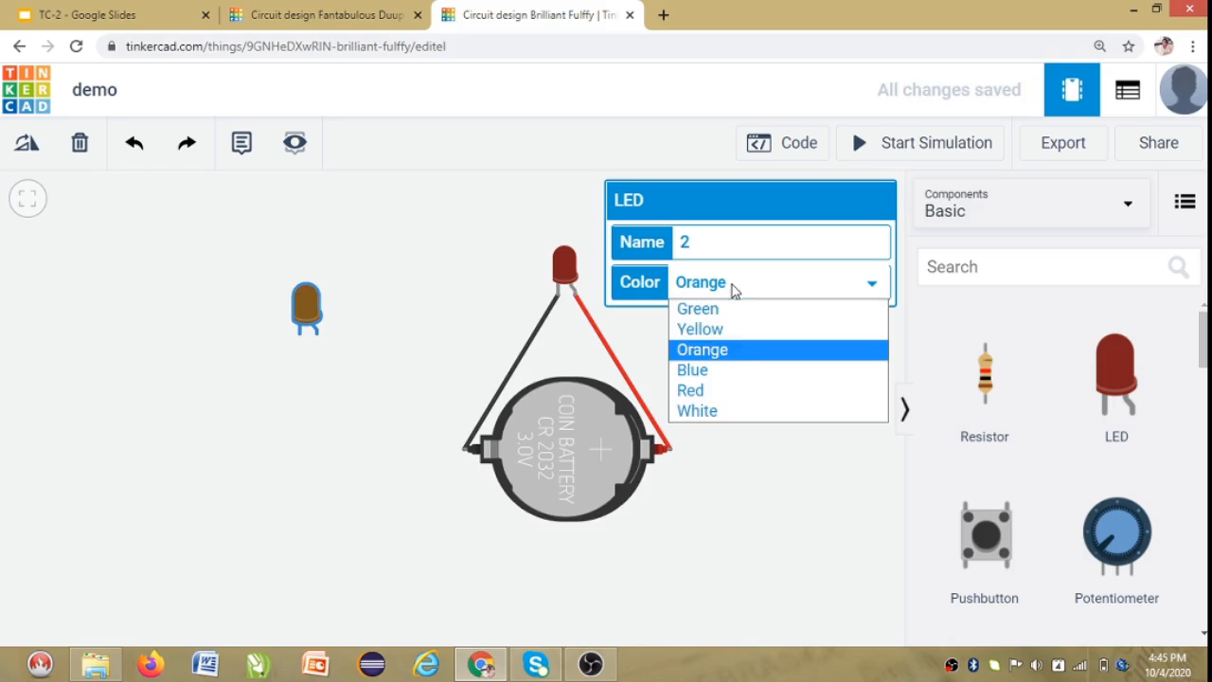
{"action": "left_click", "coordinate": [718, 410]}
{"action": "left_click", "coordinate": [757, 286]}
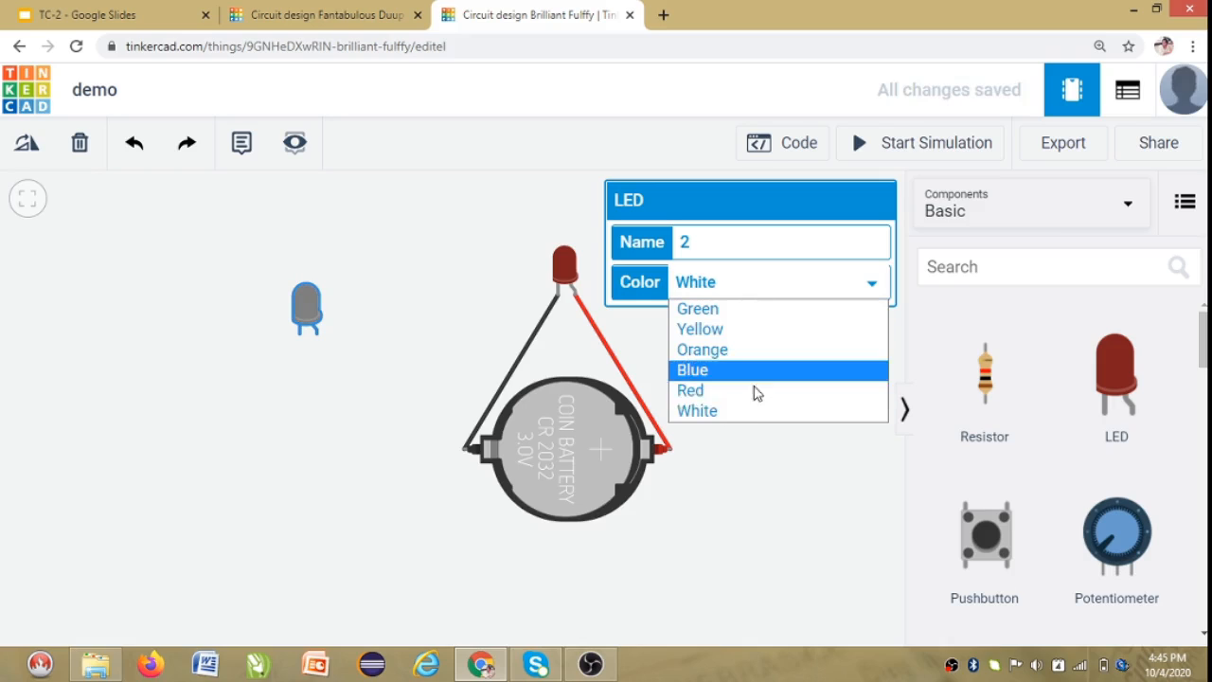
{"action": "left_click", "coordinate": [745, 392]}
{"action": "left_click", "coordinate": [744, 468]}
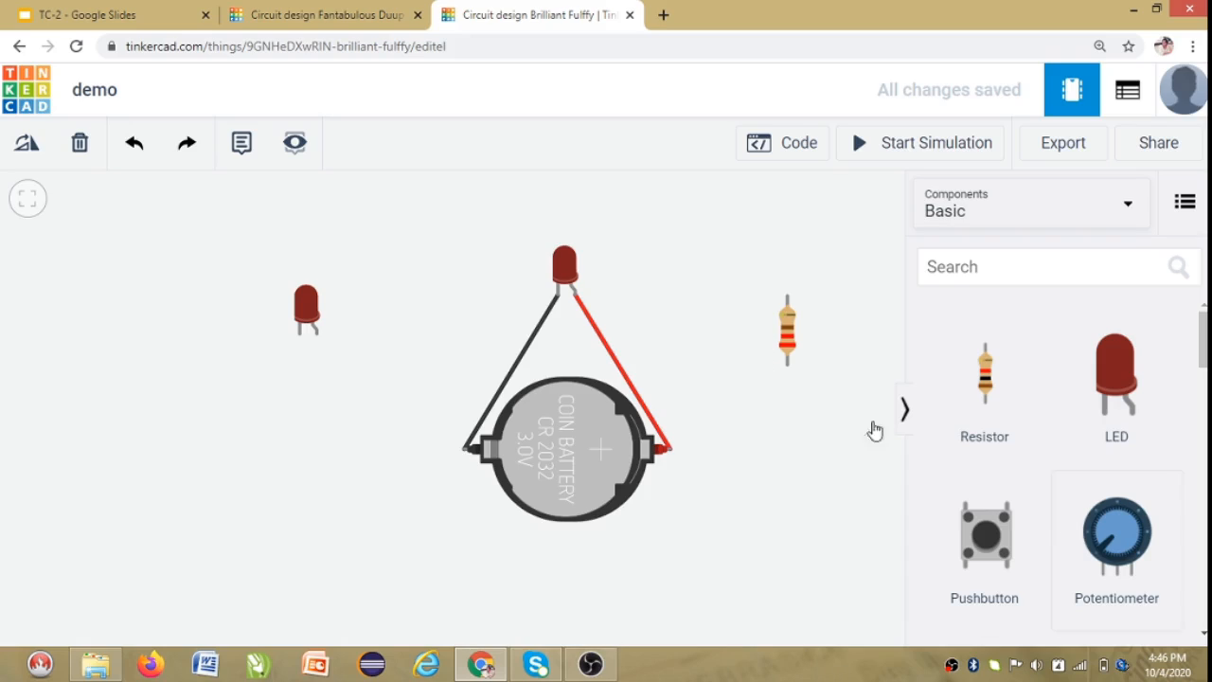
Switch to the Fantabulous Duup-Jaiks breadboard design and scroll through the basic components.
{"action": "left_click", "coordinate": [333, 7]}
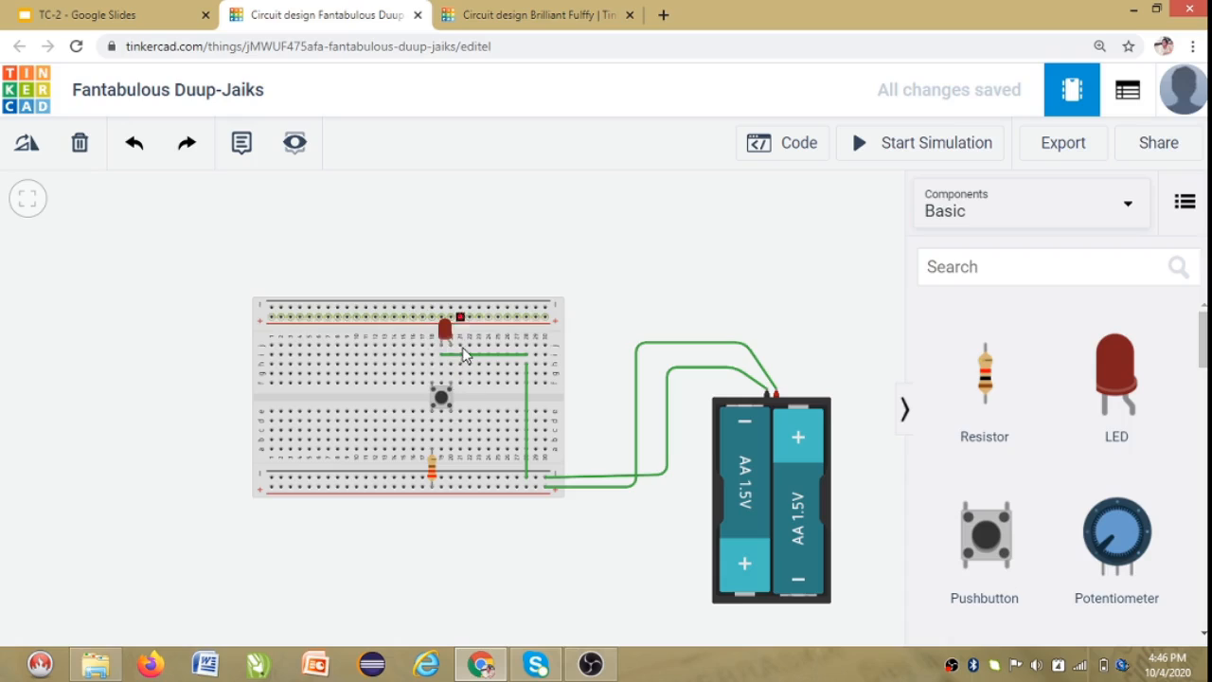
{"action": "left_click", "coordinate": [442, 354]}
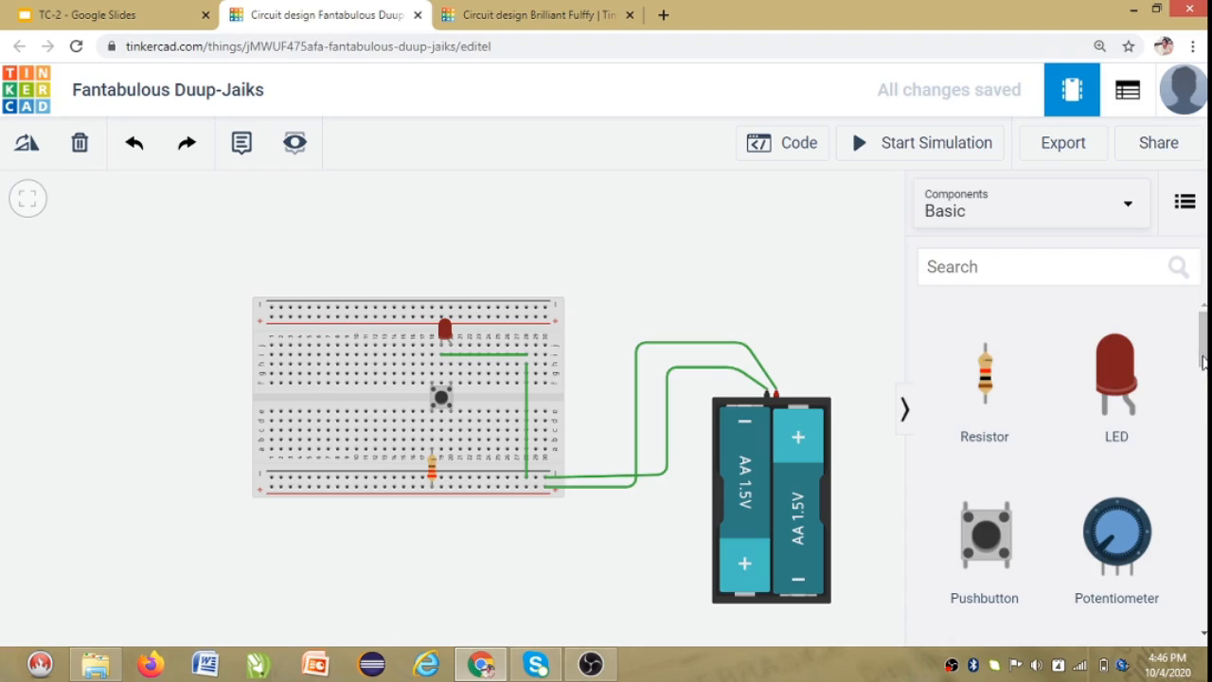
{"action": "scroll", "coordinate": [1204, 363], "scroll_direction": "down", "scroll_amount": 7}
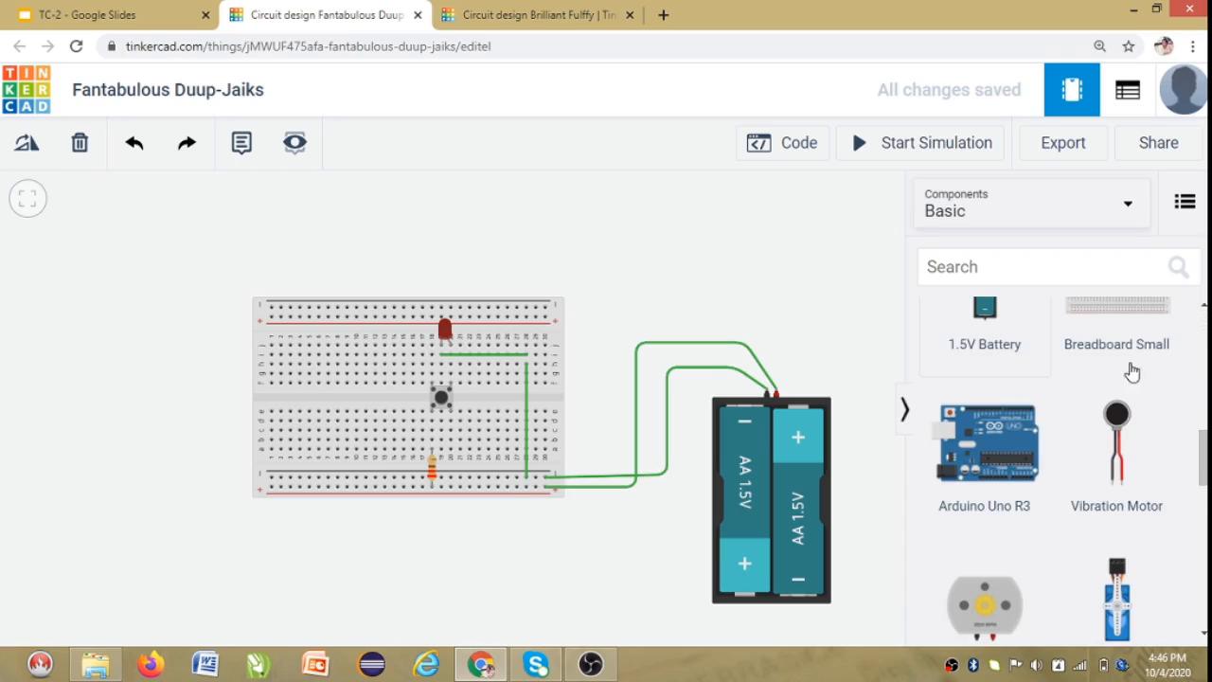
{"action": "scroll", "coordinate": [1201, 460], "scroll_direction": "up", "scroll_amount": 1}
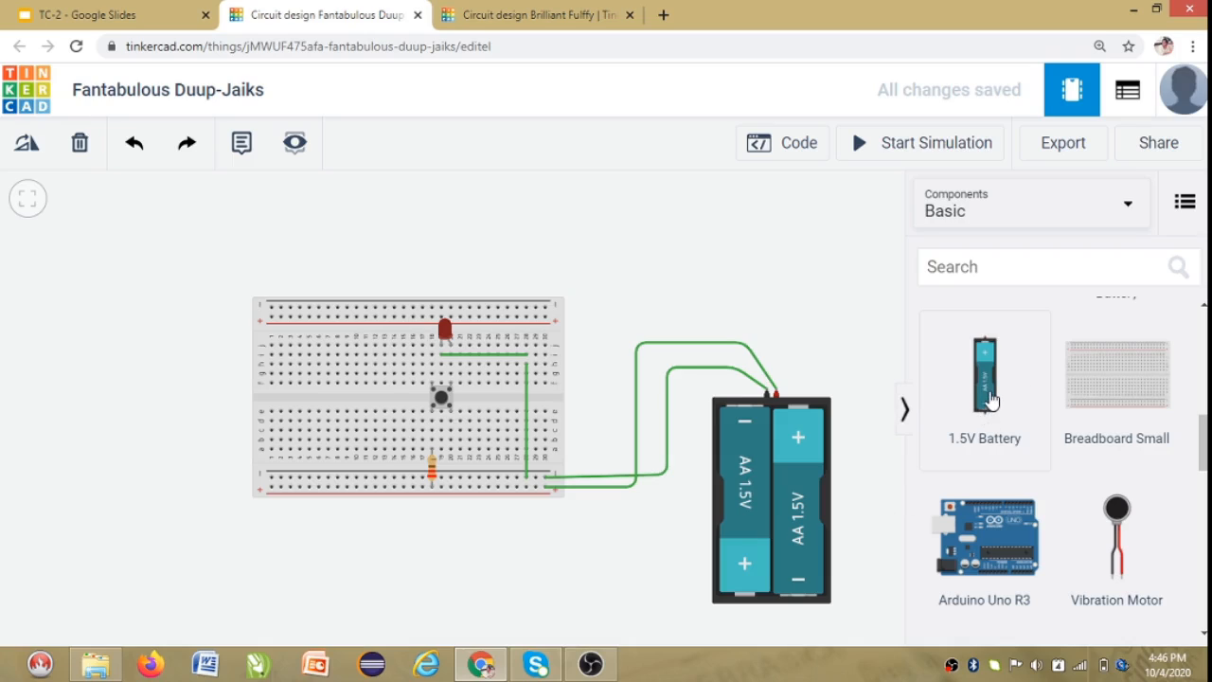
Add a 1.5V Battery near the battery pack, set its built-in switch to yes, toggle the switch, then delete the battery.
{"action": "left_click_drag", "start_coordinate": [989, 400], "coordinate": [803, 272]}
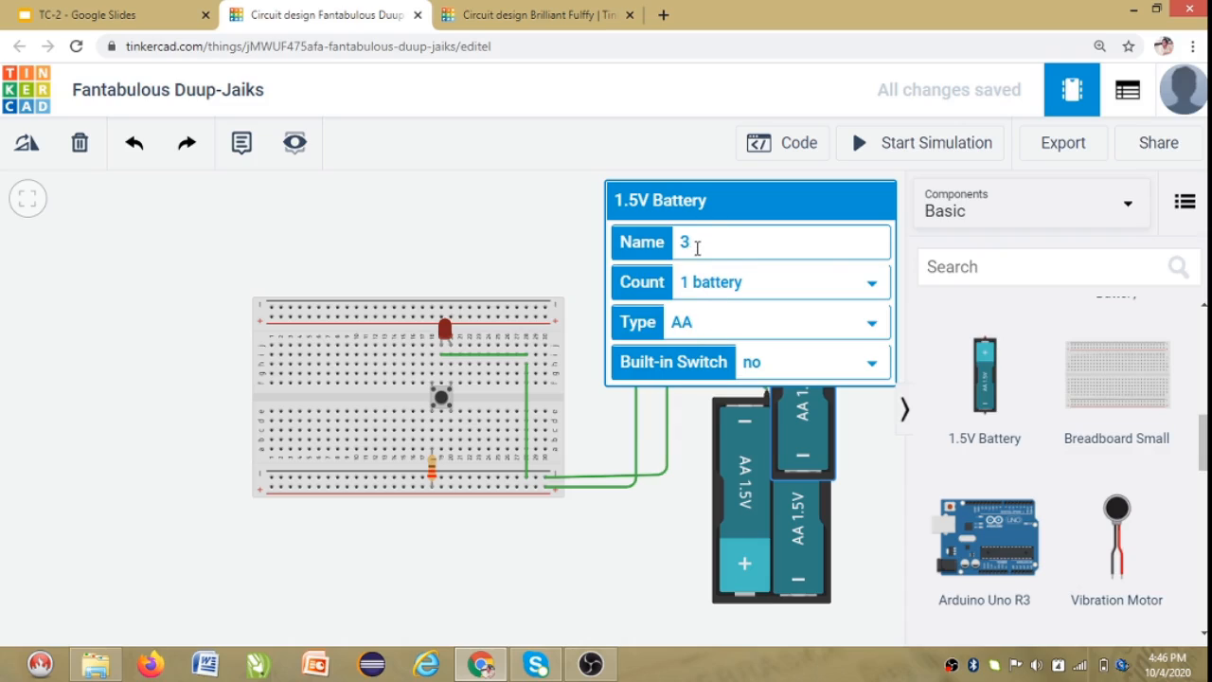
{"action": "left_click", "coordinate": [868, 286]}
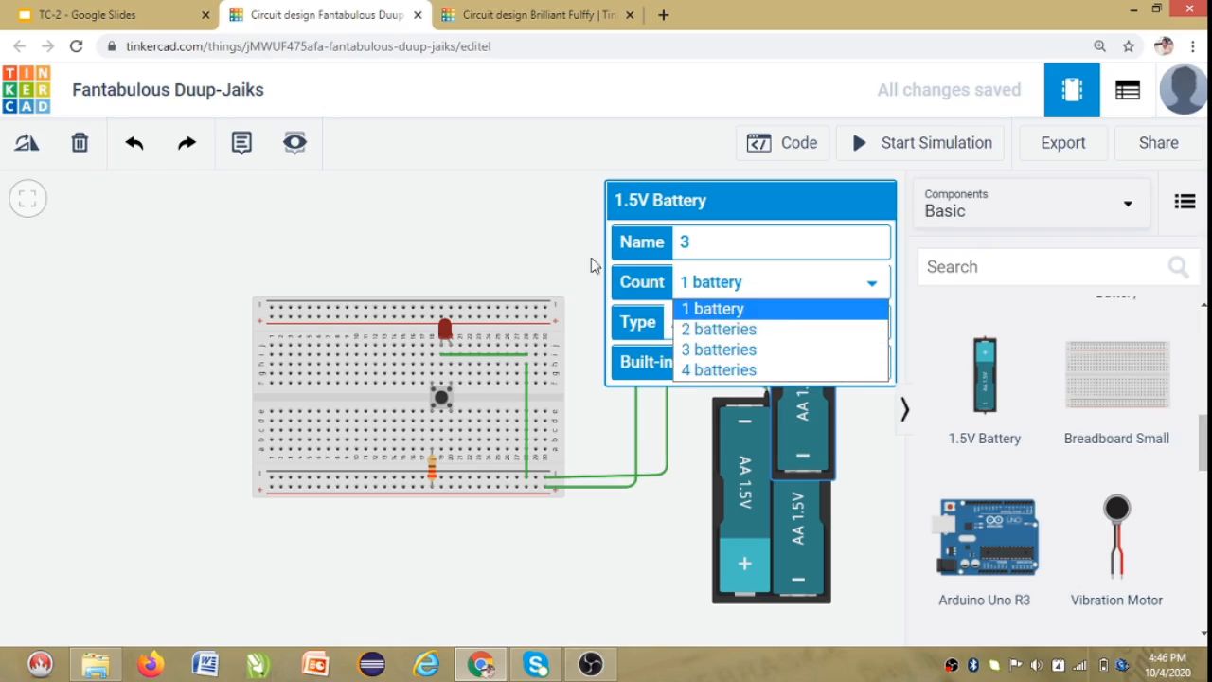
{"action": "left_click", "coordinate": [535, 243]}
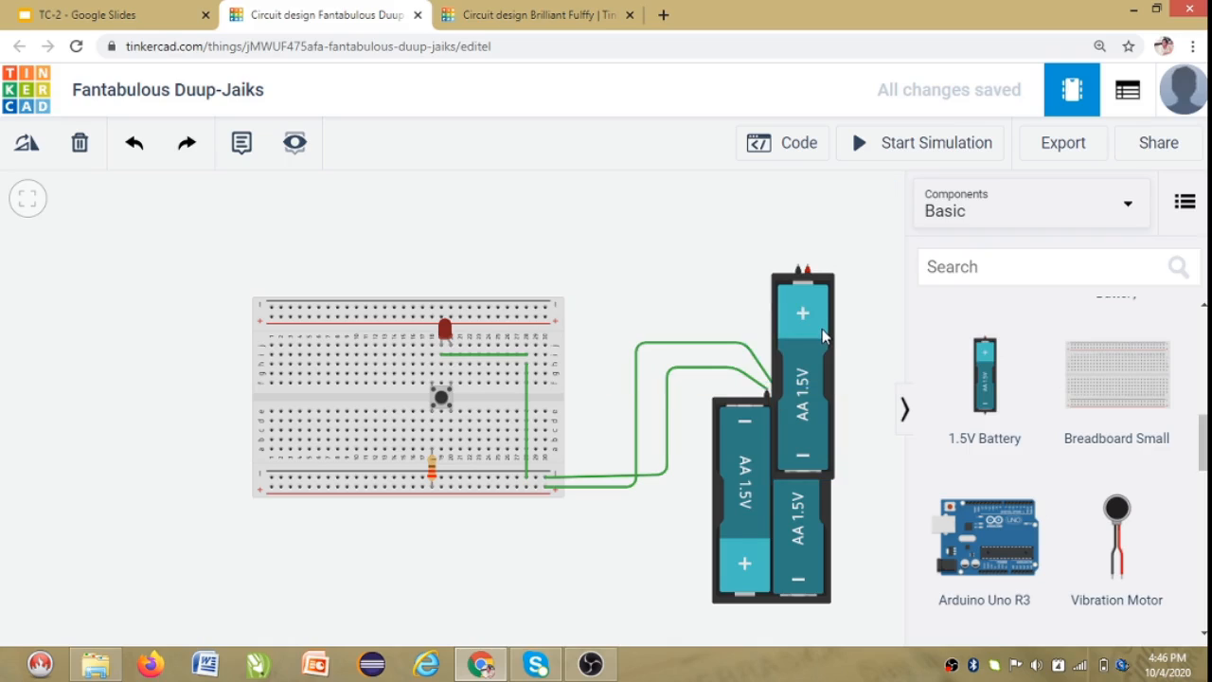
{"action": "left_click", "coordinate": [822, 337]}
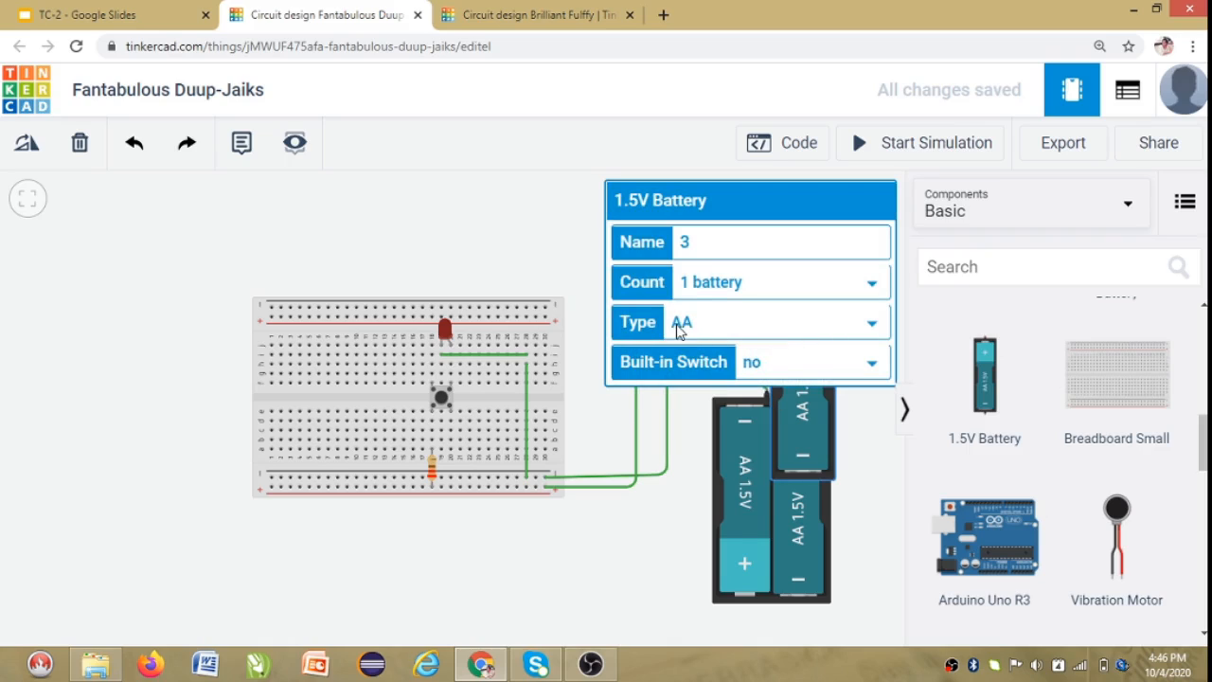
{"action": "left_click", "coordinate": [819, 366]}
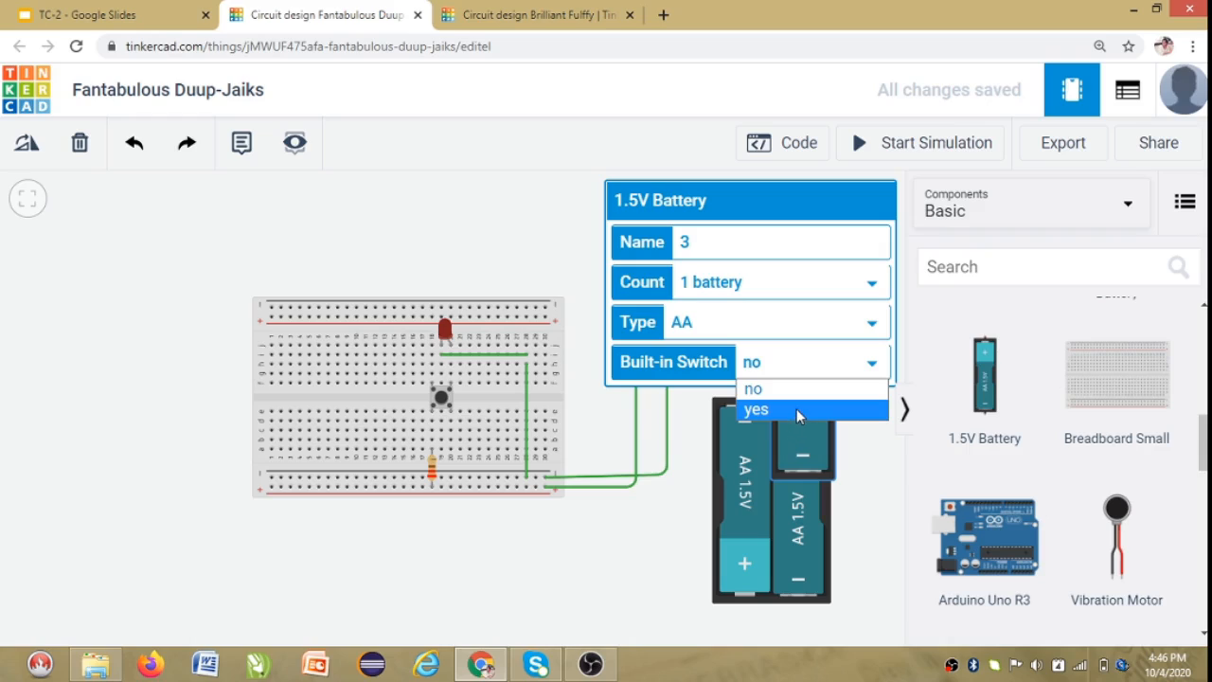
{"action": "left_click", "coordinate": [798, 410]}
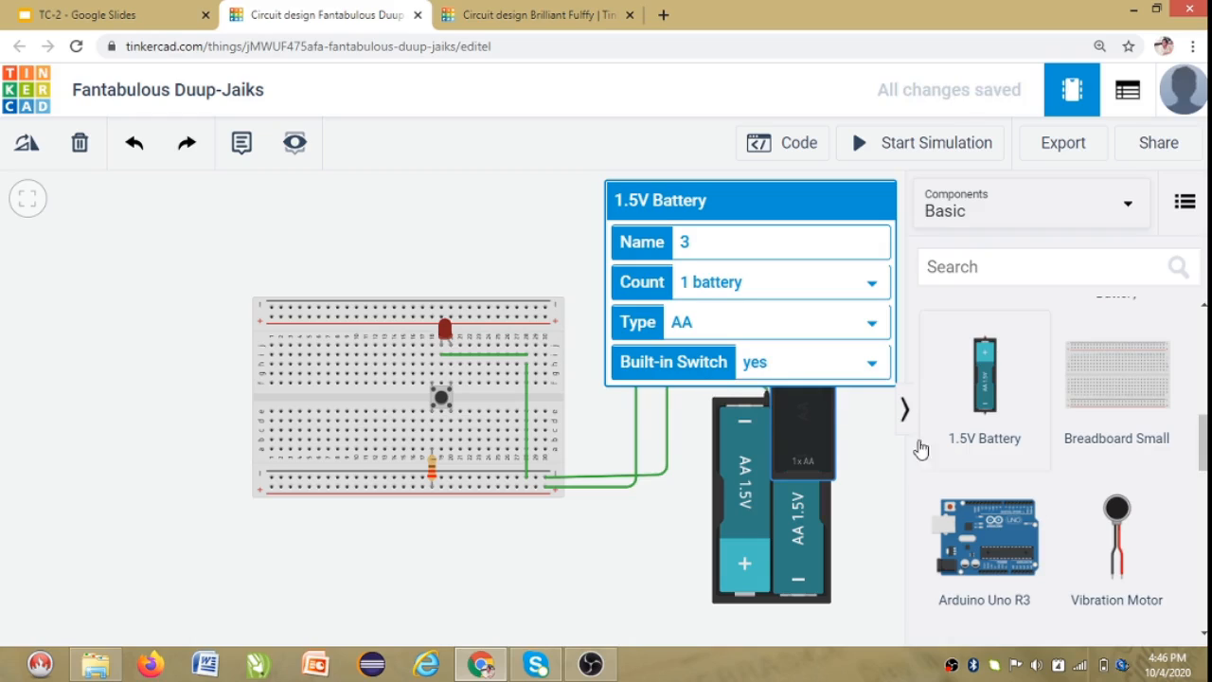
{"action": "left_click", "coordinate": [863, 445]}
{"action": "left_click", "coordinate": [793, 303]}
{"action": "left_click", "coordinate": [860, 436]}
{"action": "left_click", "coordinate": [809, 317]}
{"action": "left_click", "coordinate": [512, 184]}
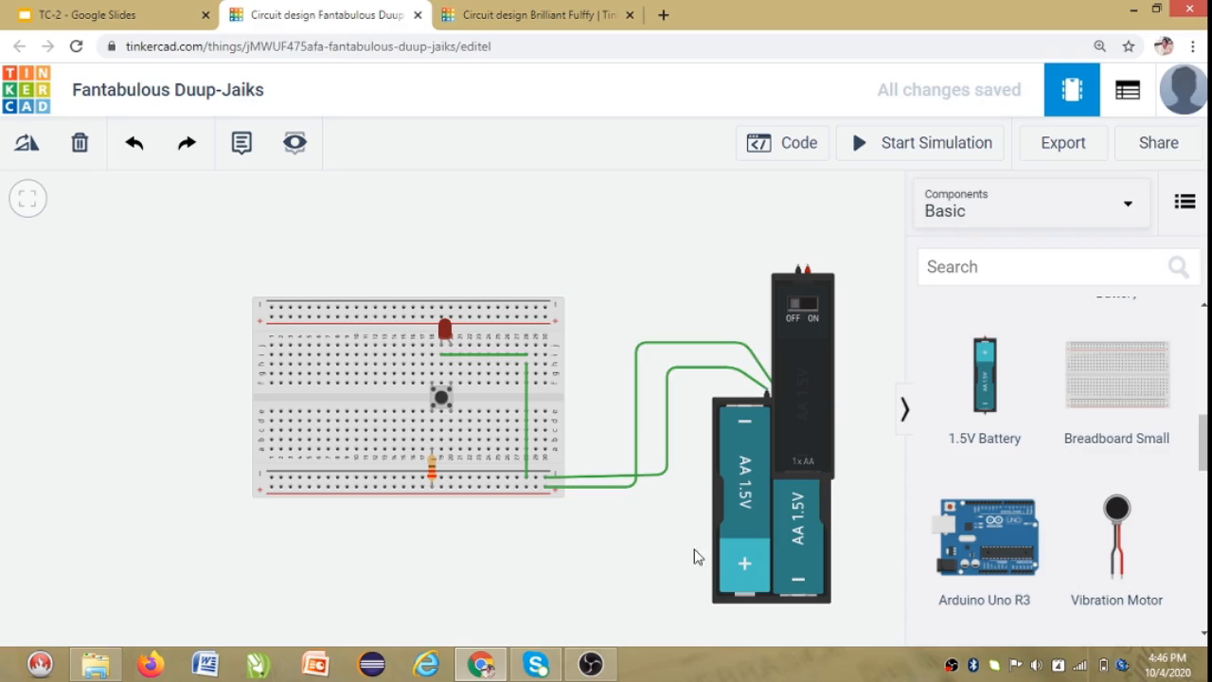
{"action": "left_click", "coordinate": [810, 374]}
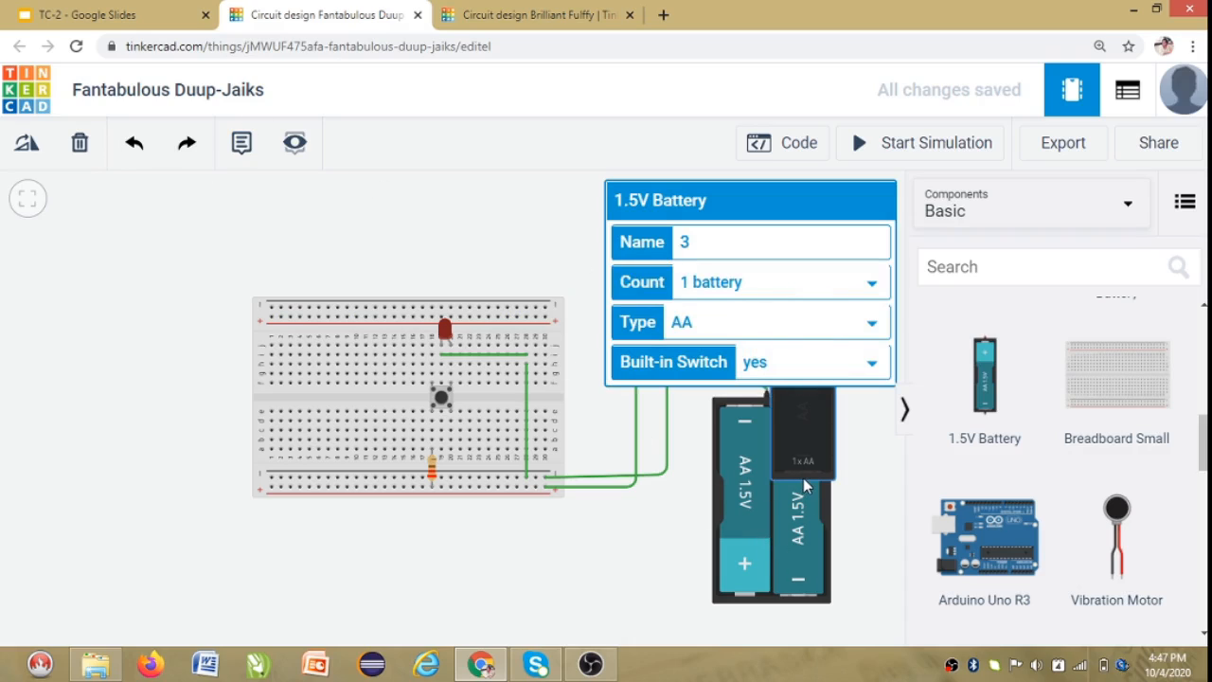
{"action": "left_click", "coordinate": [80, 150]}
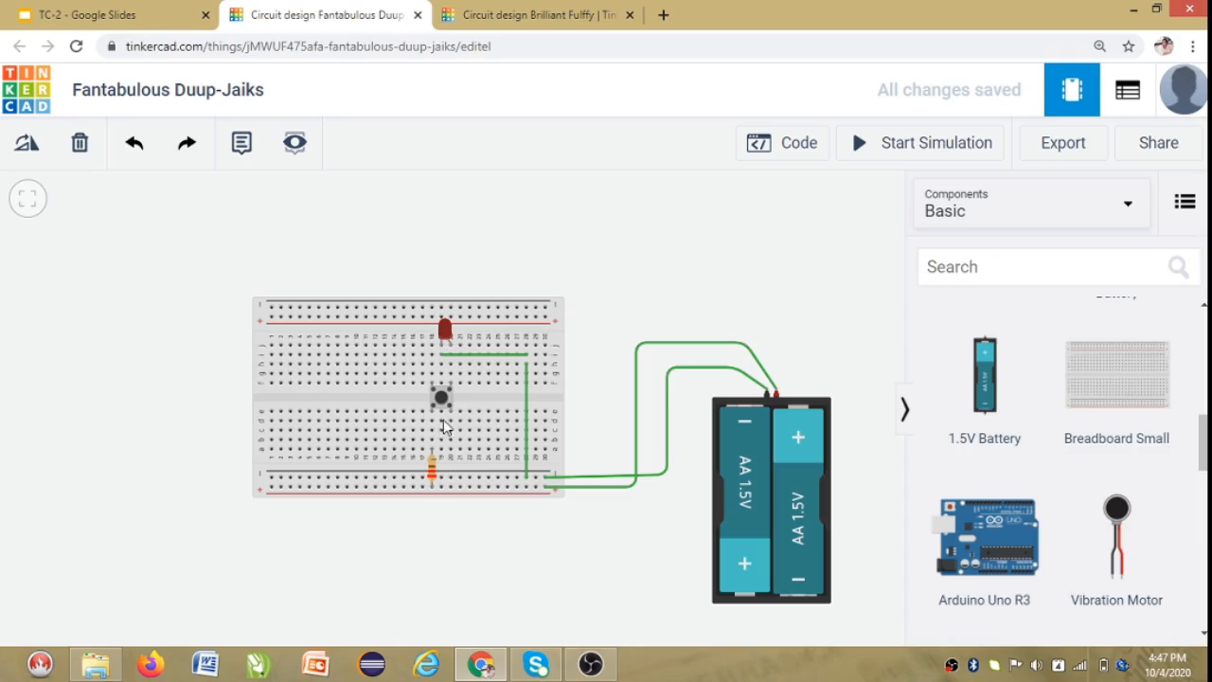
Run the simulation, press the breadboard pushbutton several times, then stop the simulation.
{"action": "left_click", "coordinate": [765, 395]}
{"action": "left_click", "coordinate": [778, 391]}
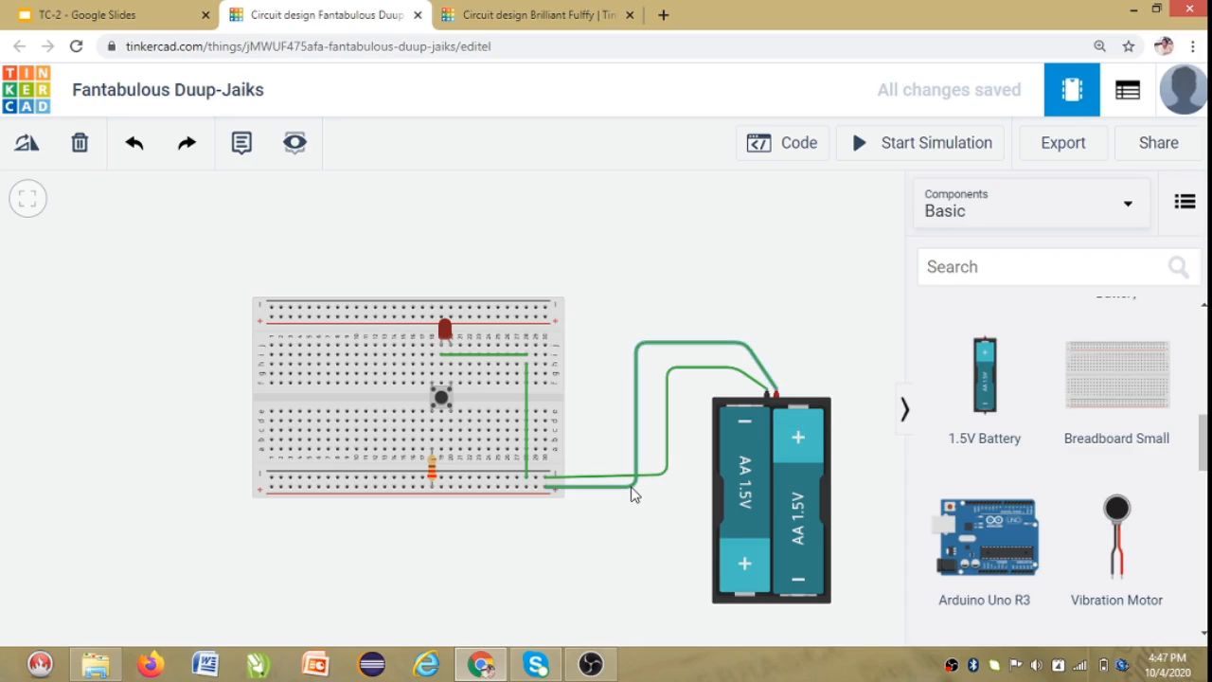
{"action": "left_click", "coordinate": [547, 490]}
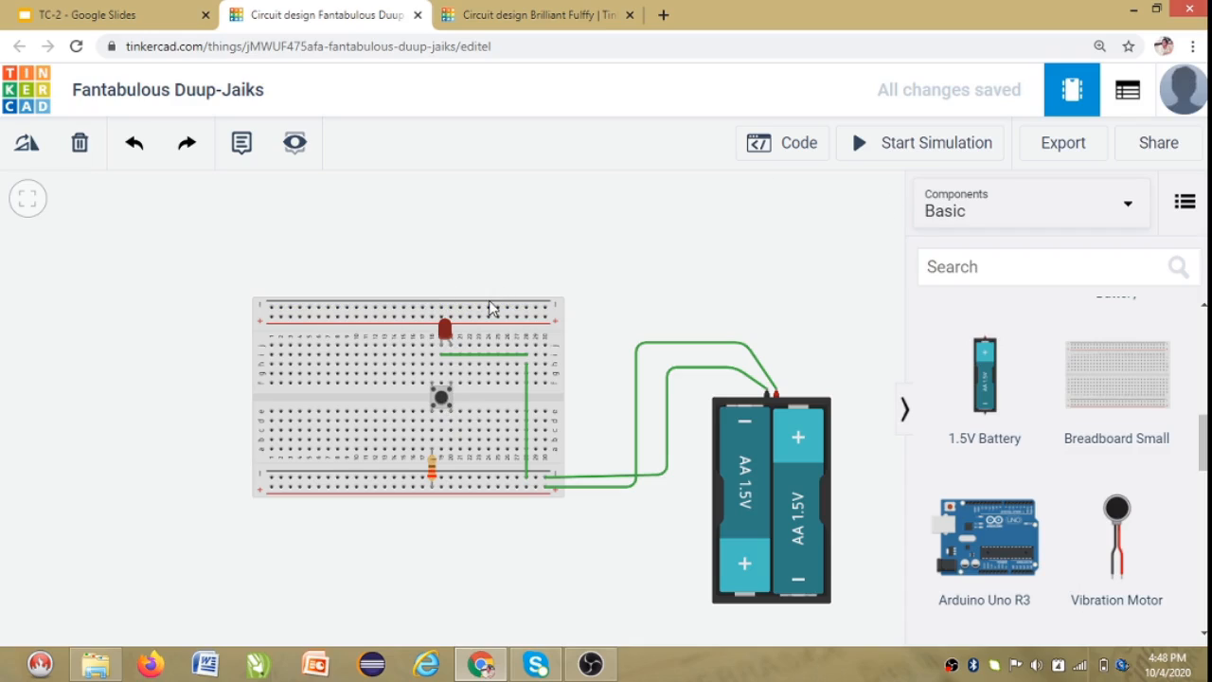
{"action": "left_click", "coordinate": [907, 157]}
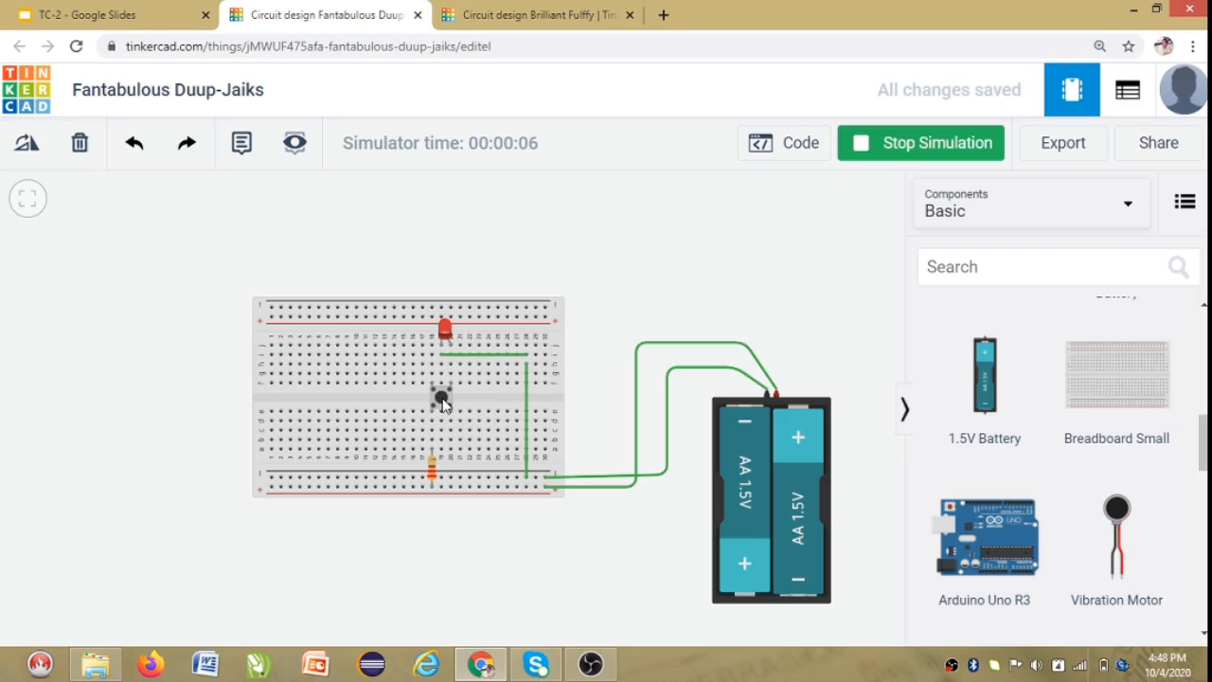
{"action": "left_click", "coordinate": [443, 403]}
{"action": "left_click", "coordinate": [443, 404]}
{"action": "left_click", "coordinate": [443, 403]}
{"action": "left_click", "coordinate": [443, 403]}
{"action": "left_click", "coordinate": [443, 404]}
{"action": "left_click", "coordinate": [443, 404]}
{"action": "left_click", "coordinate": [903, 141]}
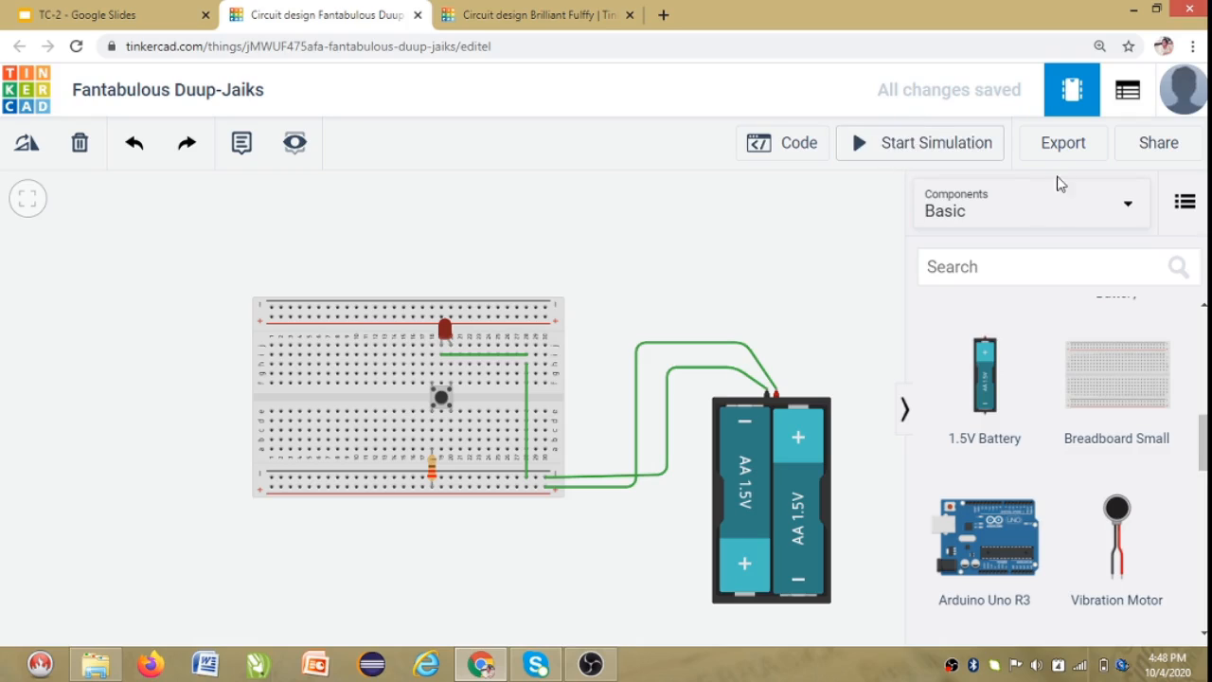
{"action": "scroll", "coordinate": [1028, 384], "scroll_direction": "down", "scroll_amount": 4}
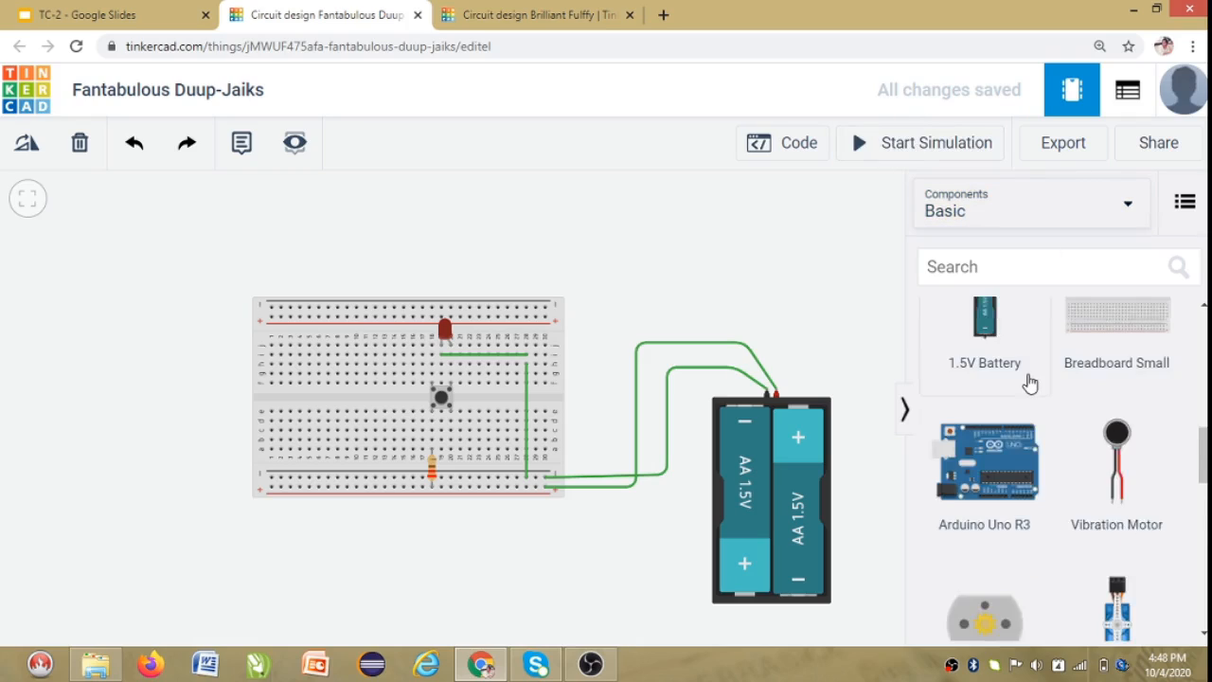